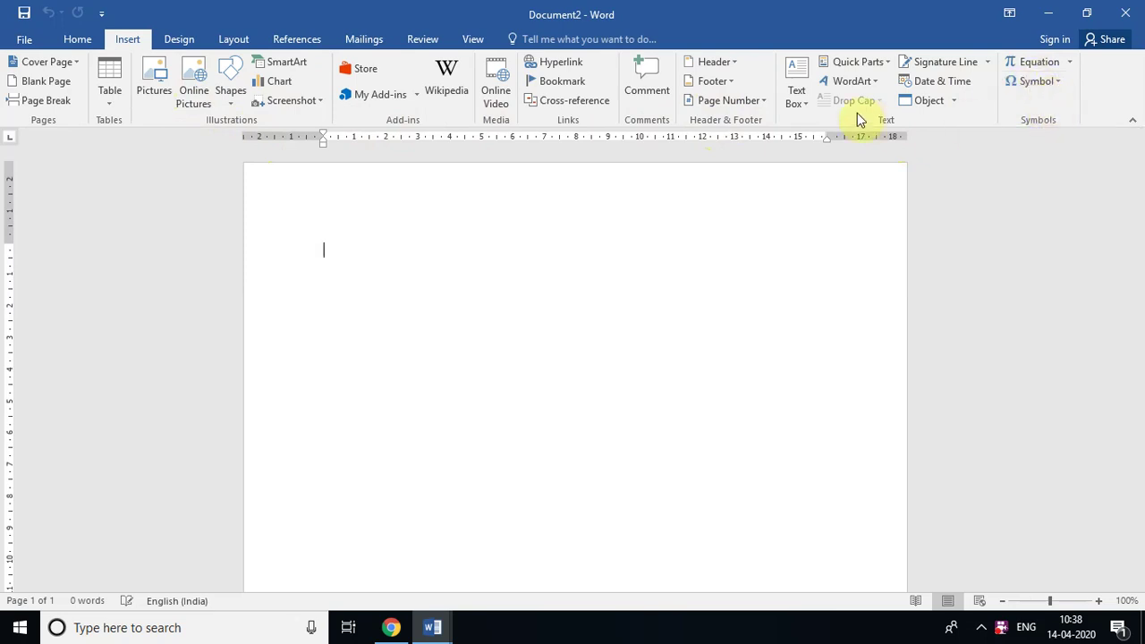
Copy the opening paragraph defining a style from the style document and paste it into blank Document2
click(77, 40)
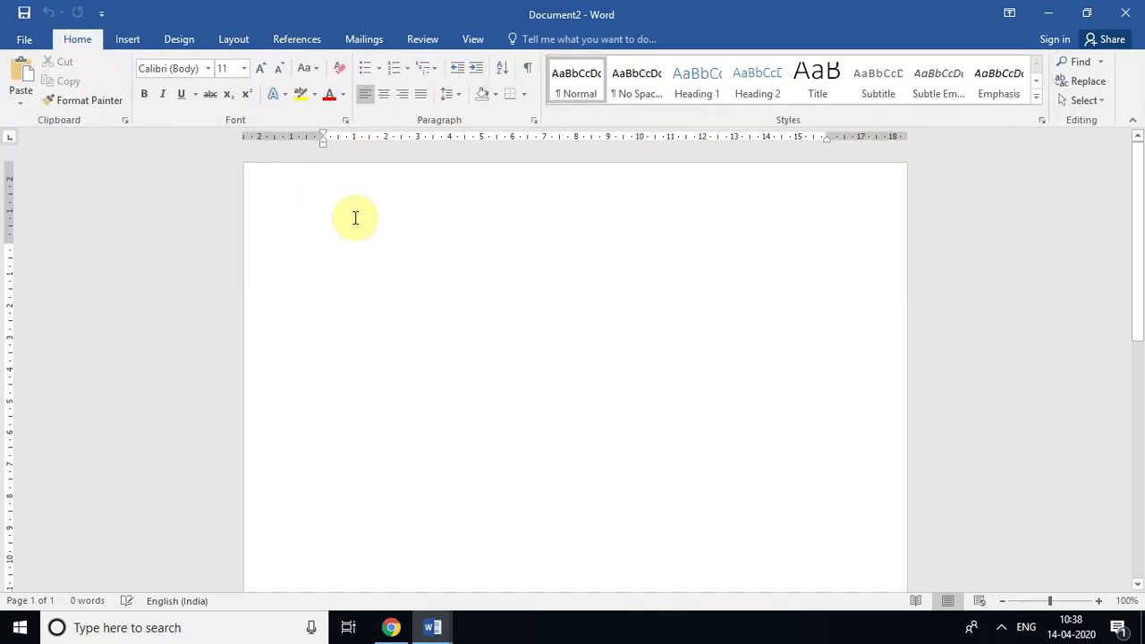
mouse_move(432, 627)
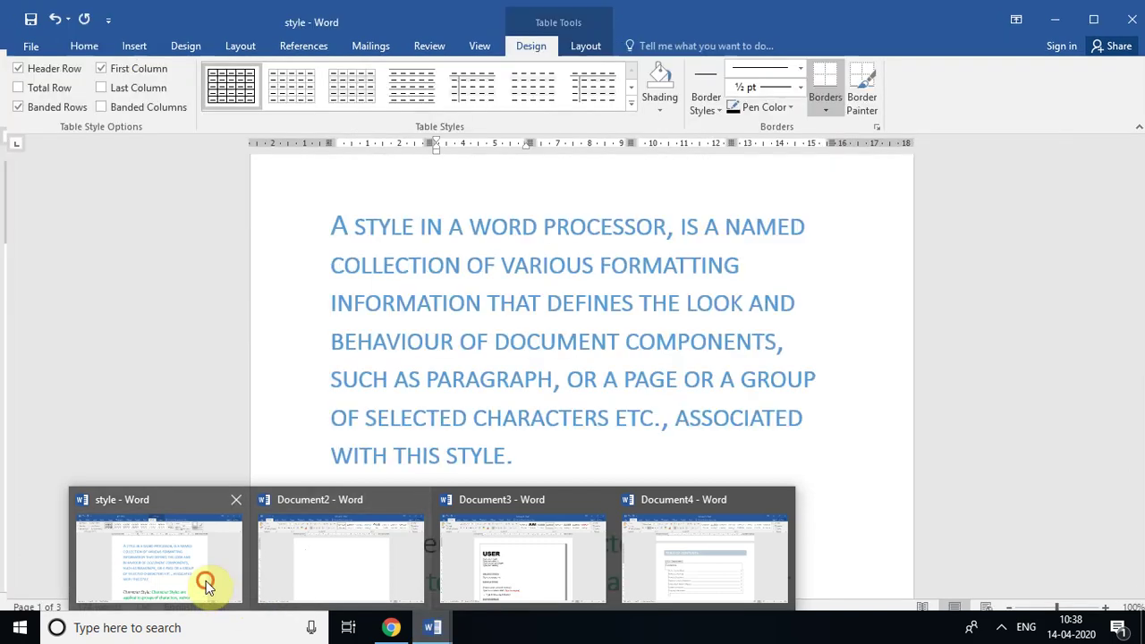
click(206, 580)
drag(327, 220, 574, 495)
key(ctrl+c)
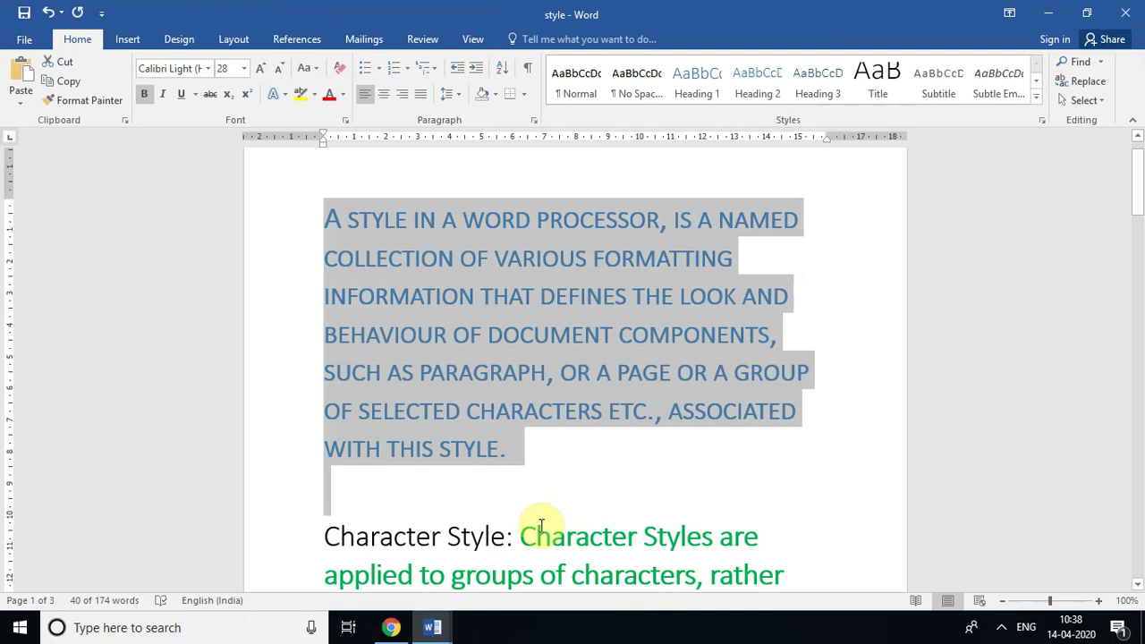
mouse_move(432, 626)
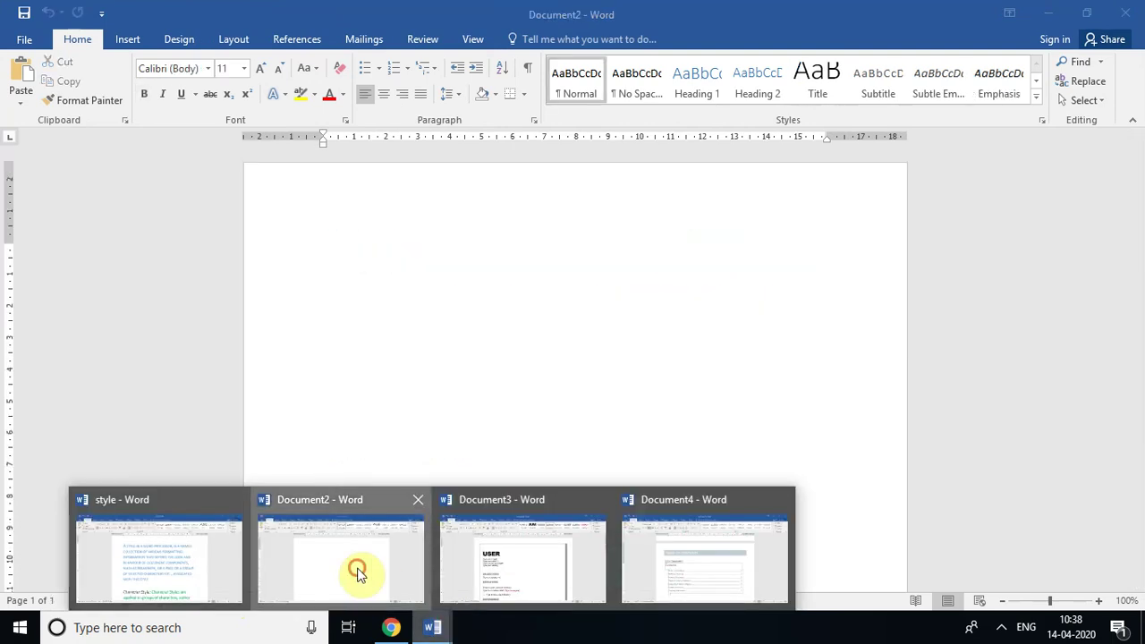
click(358, 574)
key(ctrl+v)
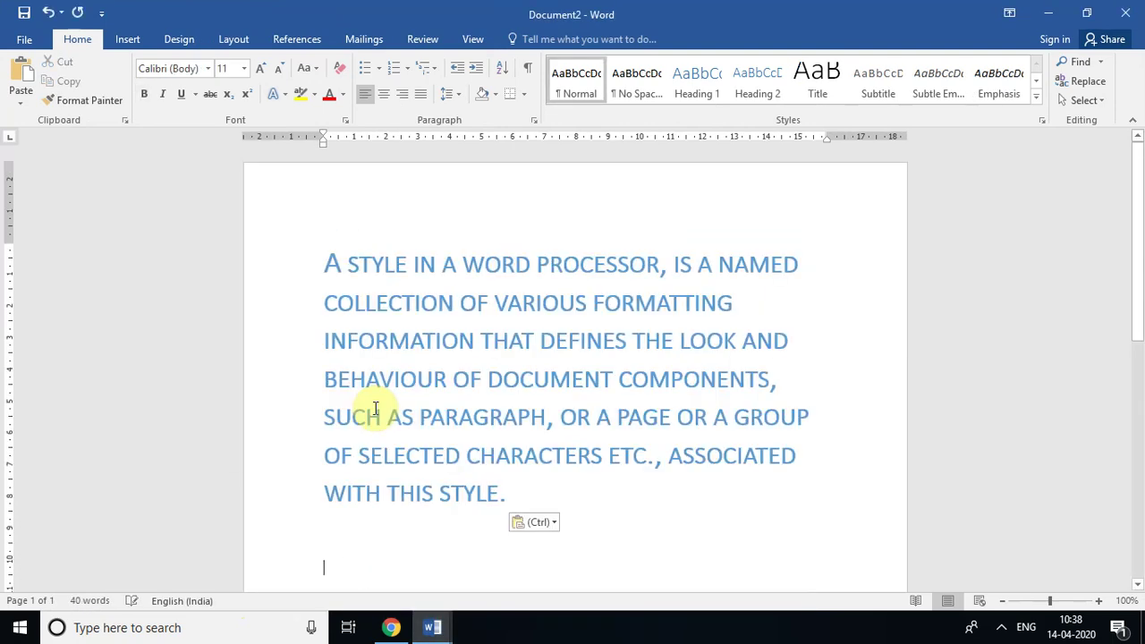
drag(508, 492, 317, 244)
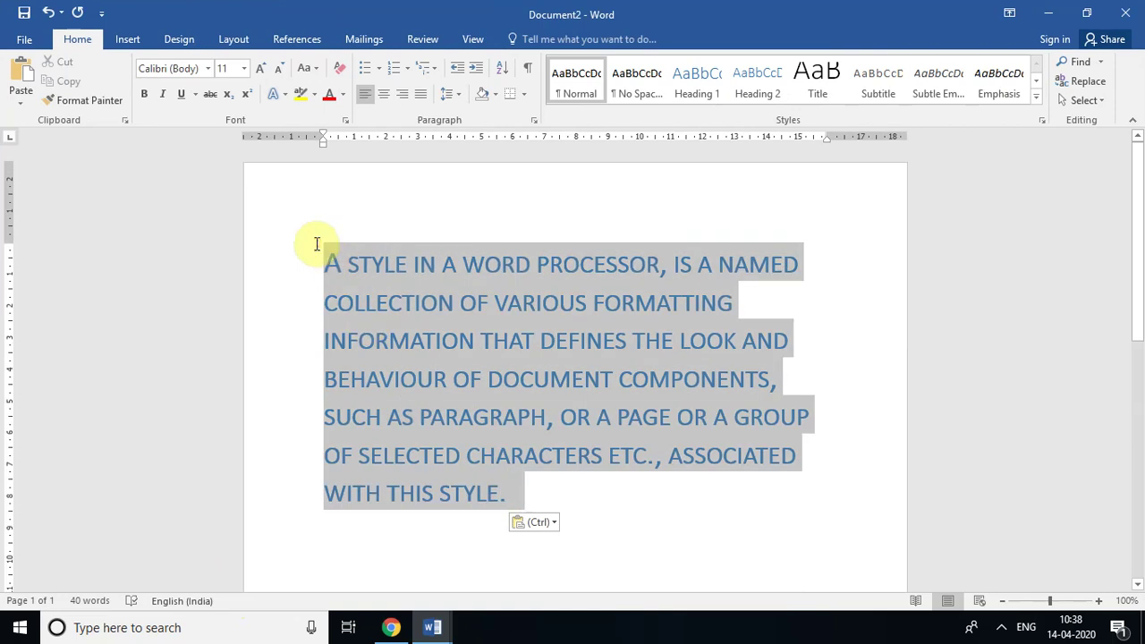
double_click(410, 275)
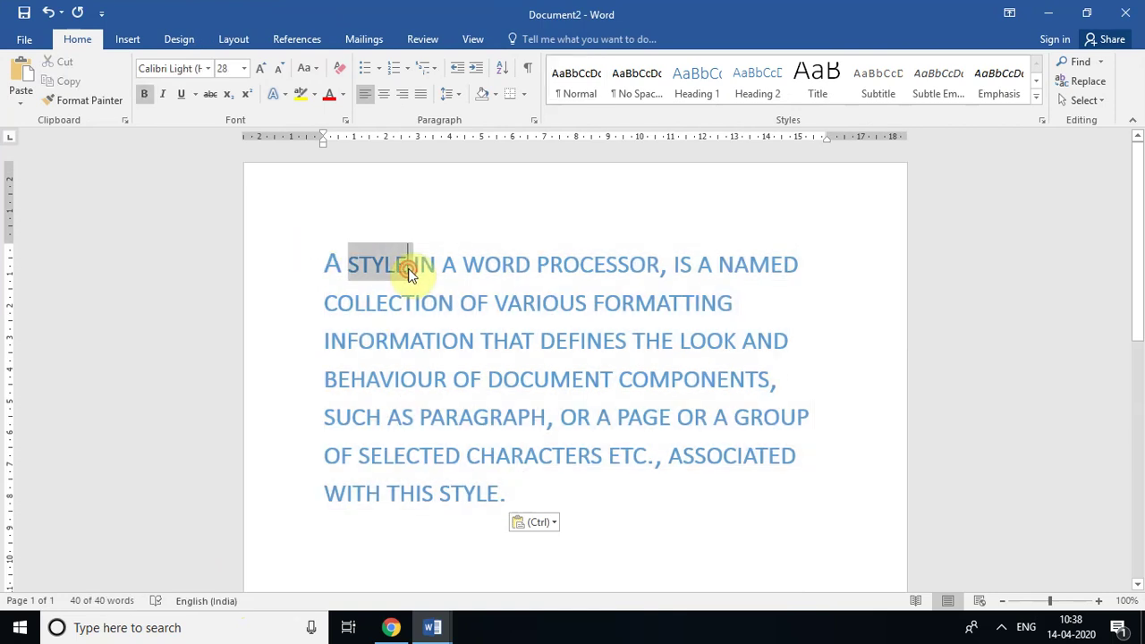
click(674, 268)
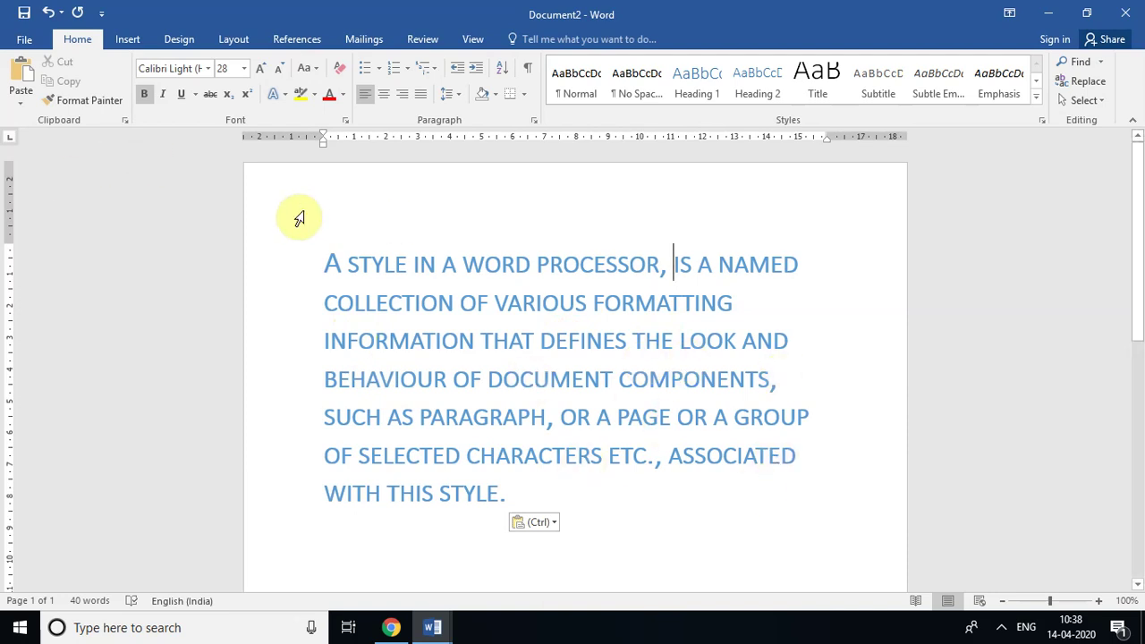
Change the font colour of the phrase "A style in a word processor" to standard red
drag(331, 252, 658, 265)
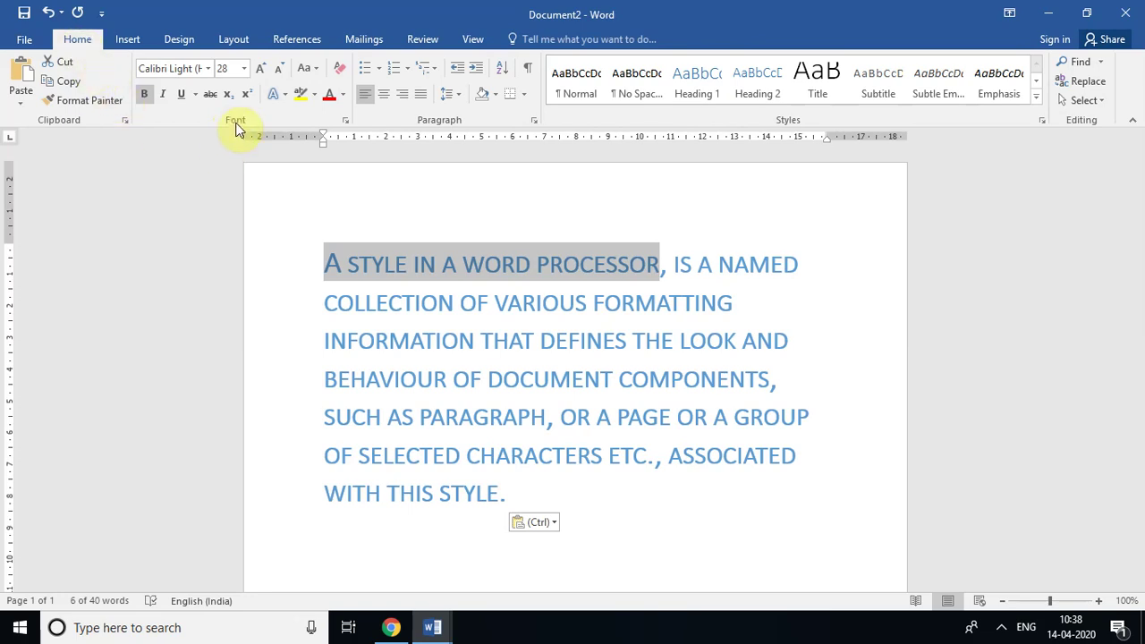
click(345, 94)
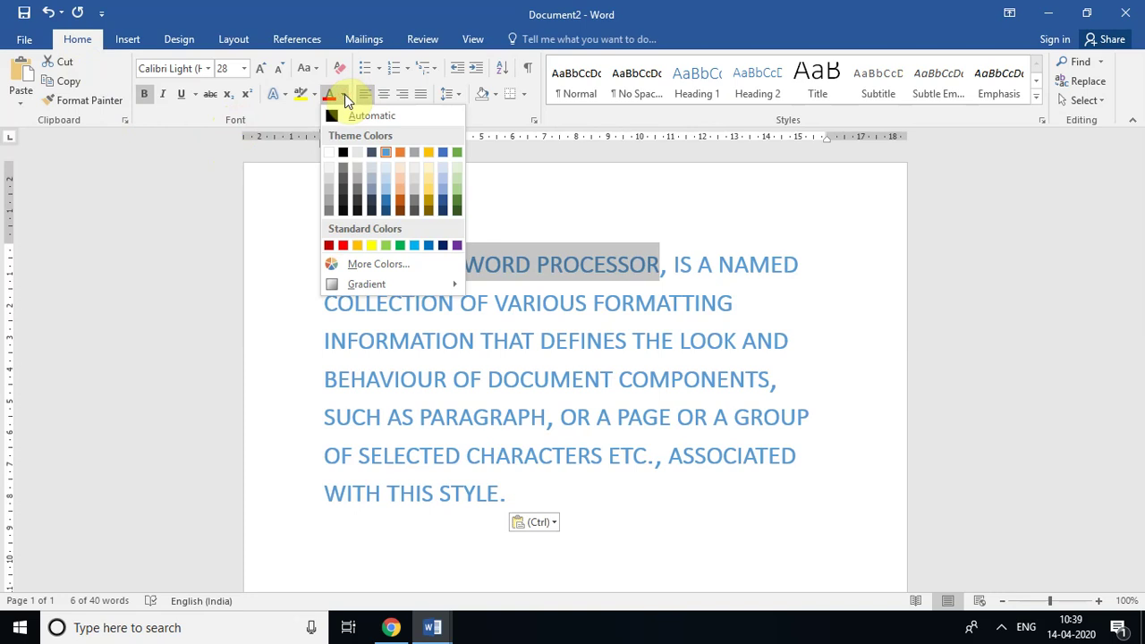
click(291, 115)
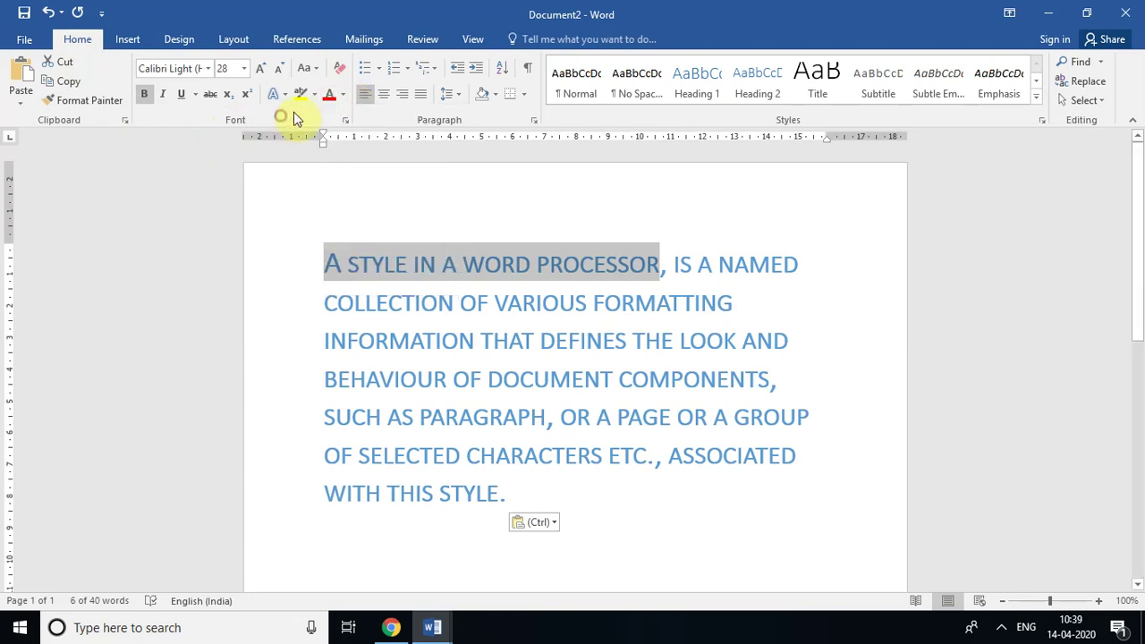
click(341, 94)
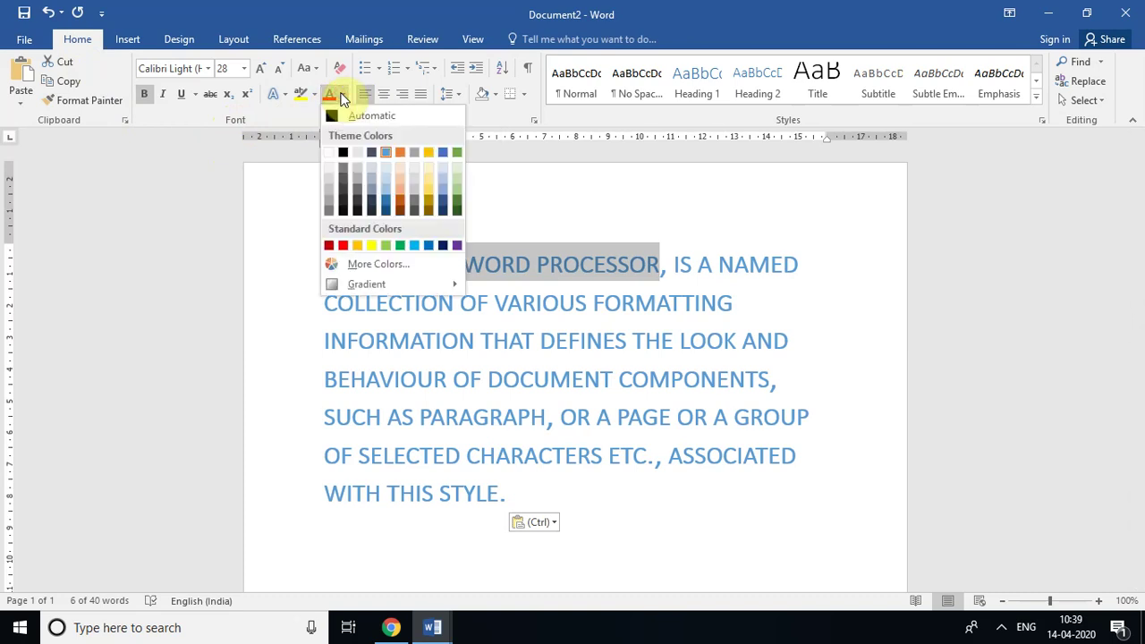
click(344, 247)
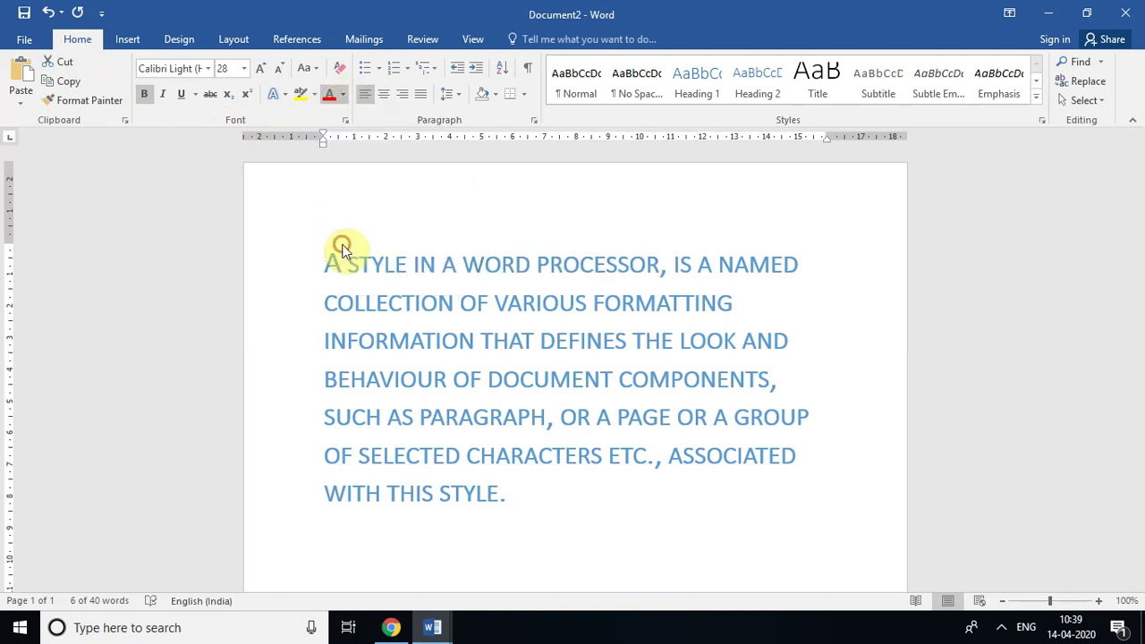
click(421, 279)
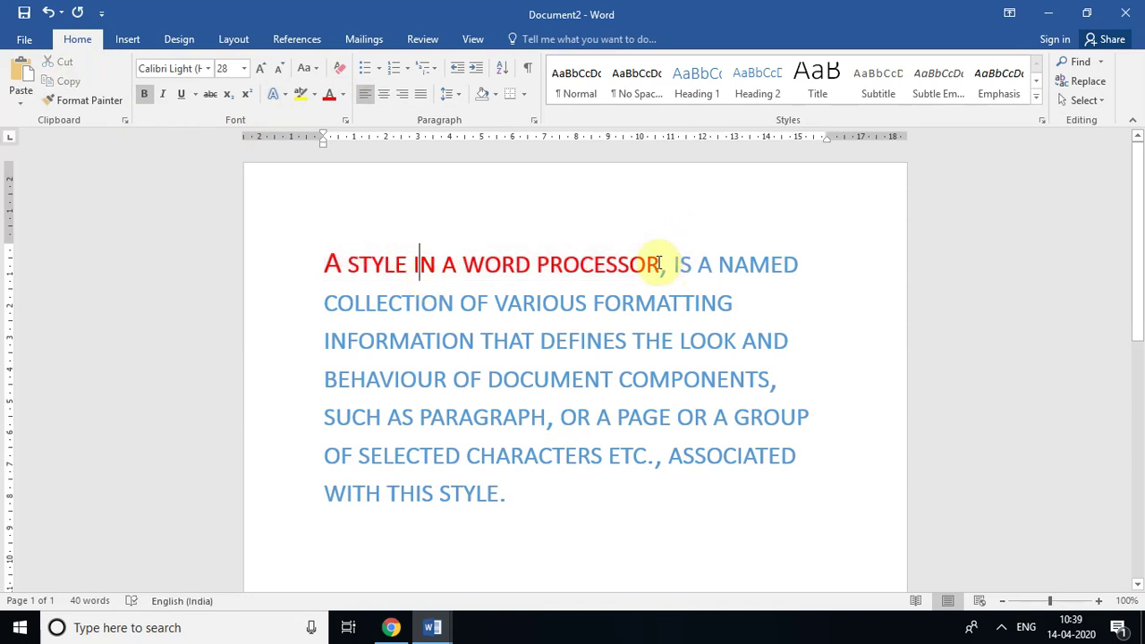
Apply italic, underline and bold to the red phrase "A style in a word processor"
drag(659, 264, 296, 256)
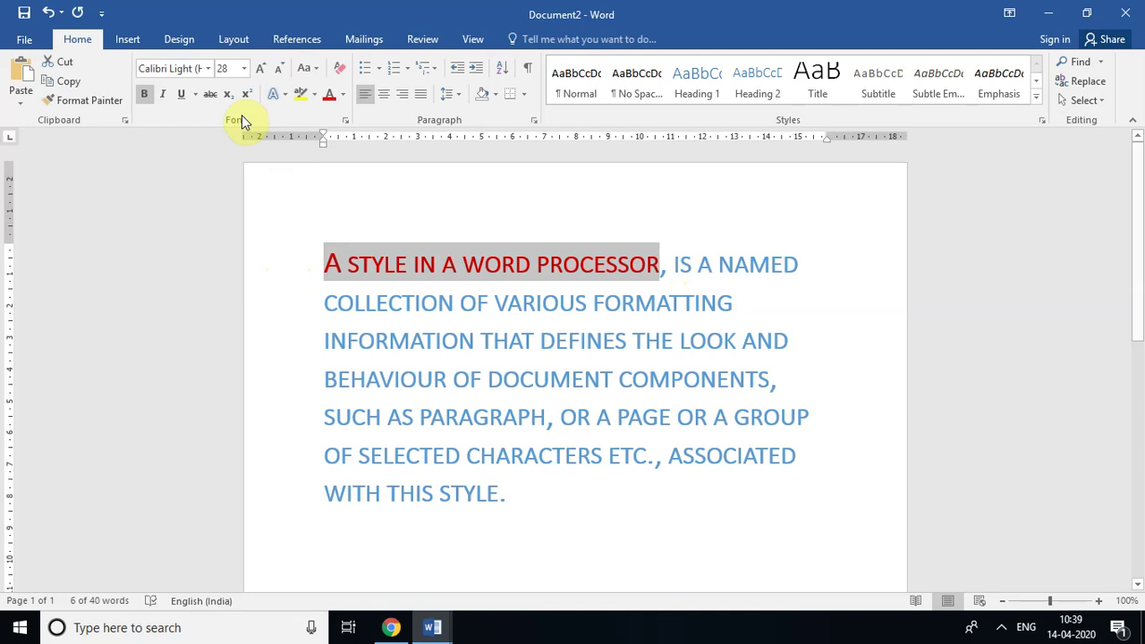
click(160, 95)
click(180, 95)
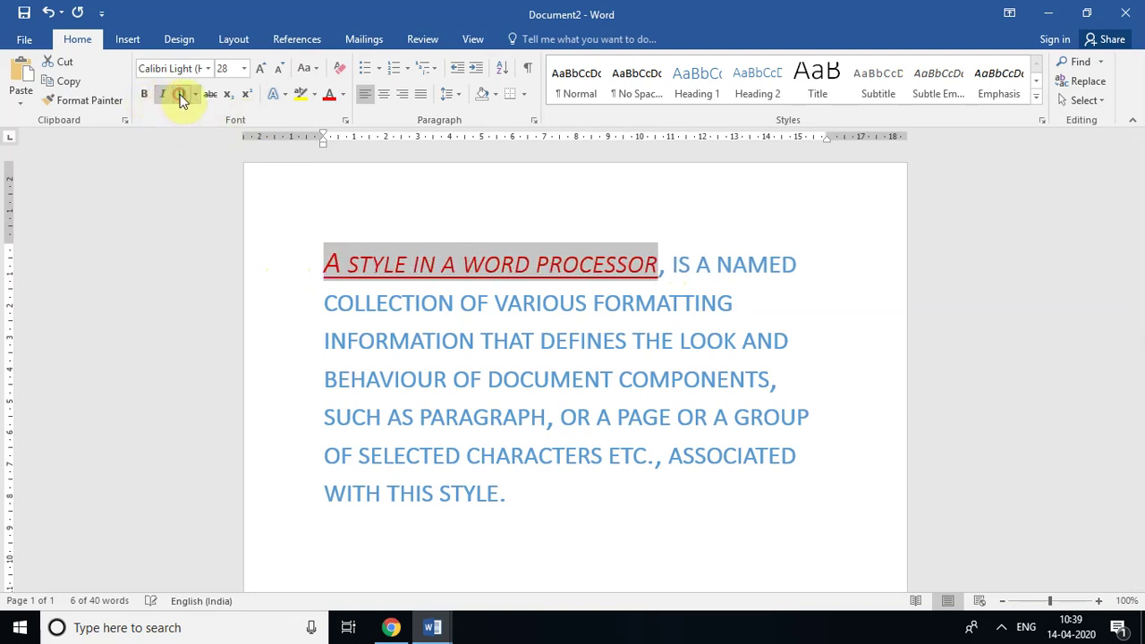
click(145, 95)
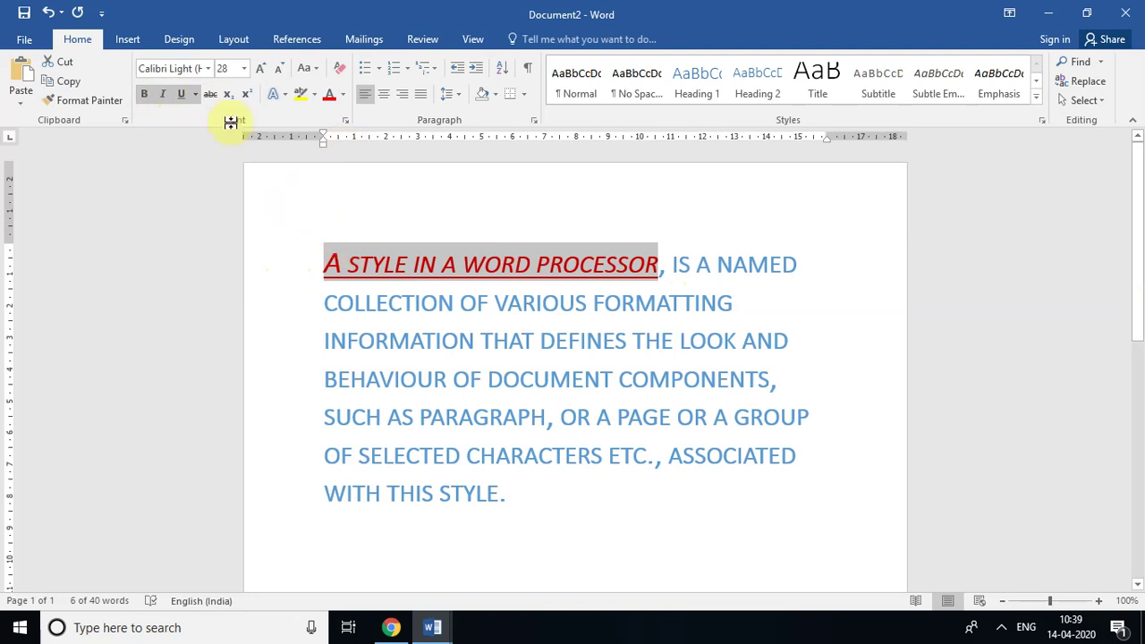
Remove the underline, italic and bold formatting from the red phrase at the start of the paragraph
click(181, 94)
click(165, 94)
click(144, 94)
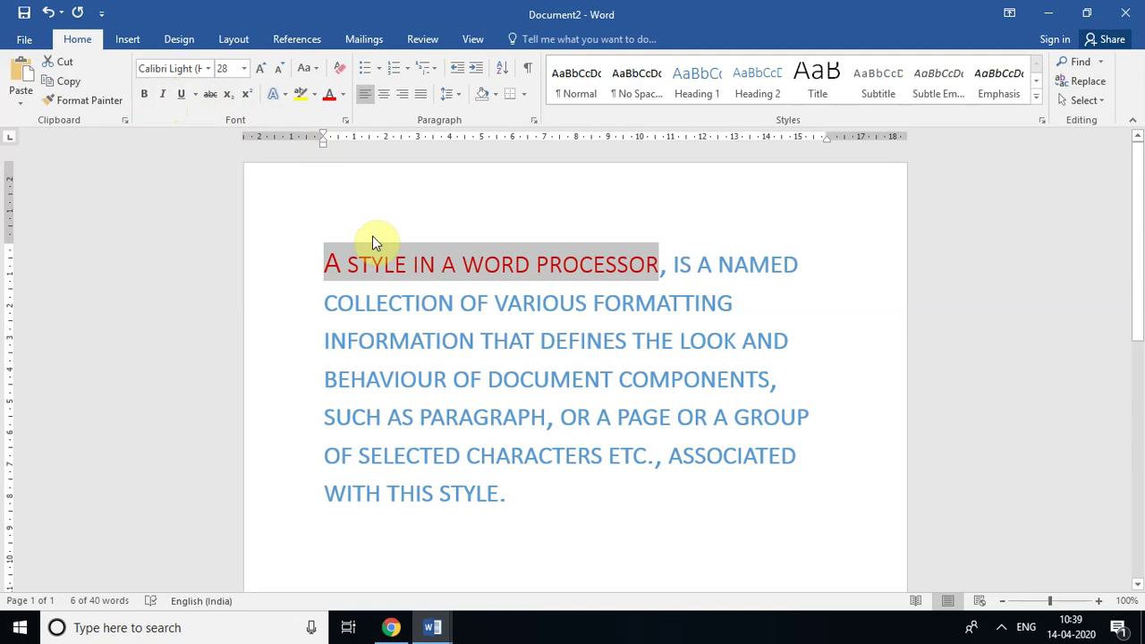
click(413, 267)
Apply strikethrough to the red phrase "A style in a word processor"
drag(326, 266, 637, 265)
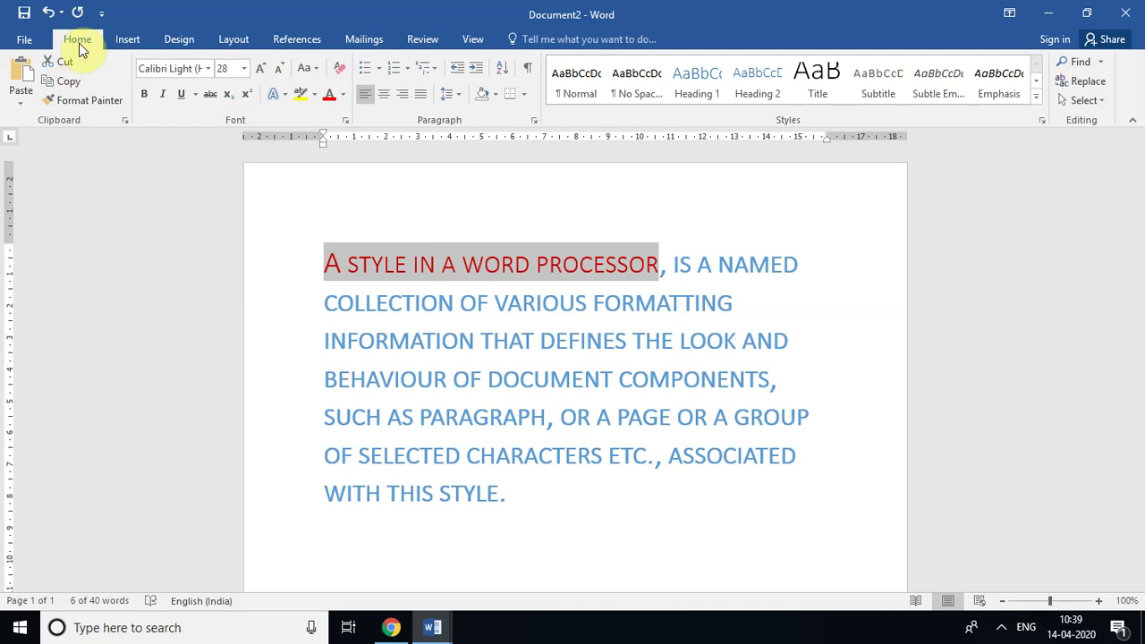
click(214, 97)
click(431, 280)
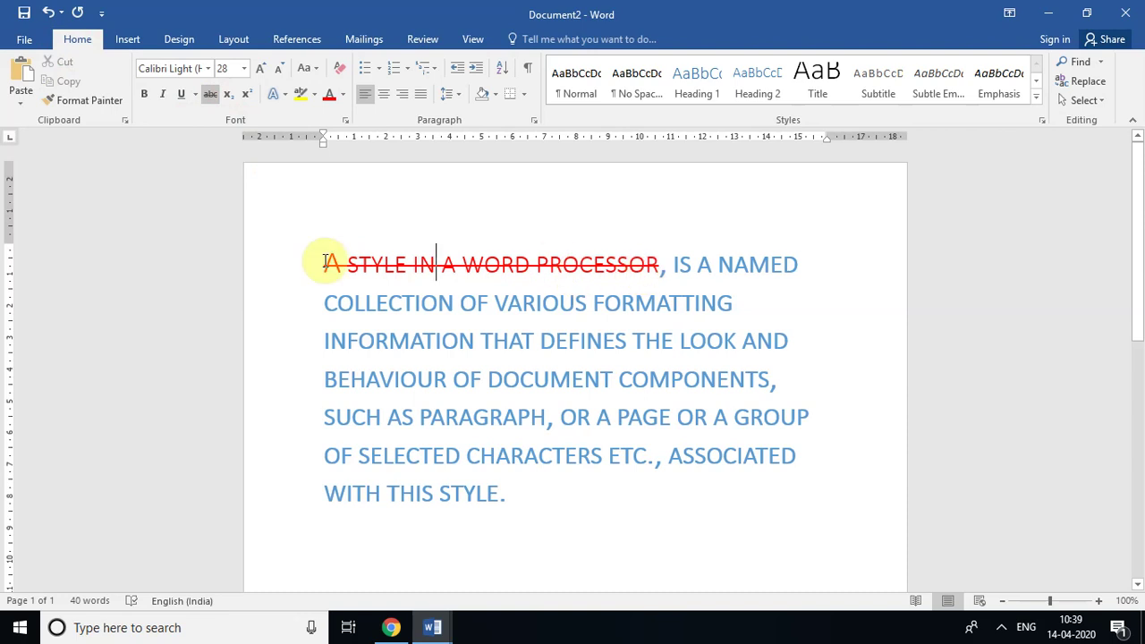
drag(324, 263, 656, 266)
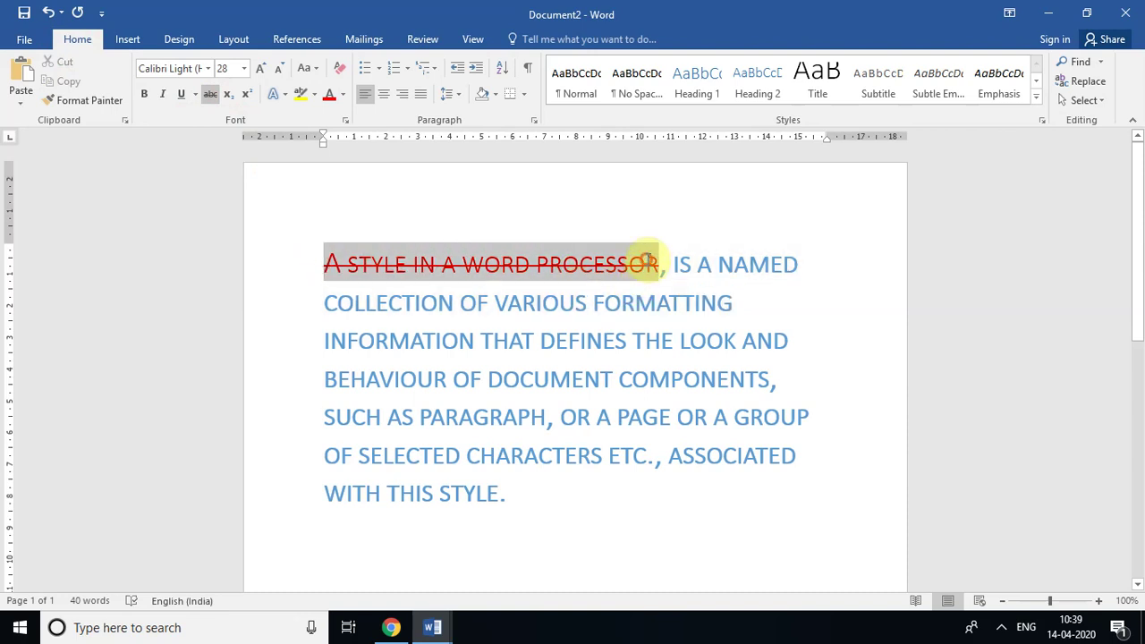
click(433, 301)
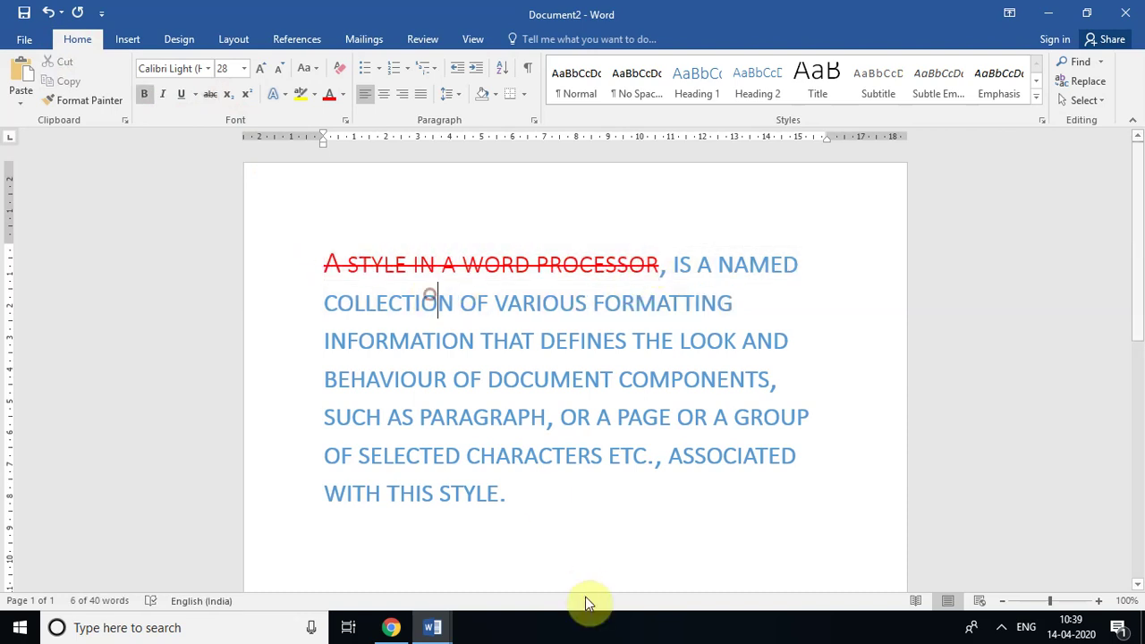
Add the text H2O on a line below the paragraph at font size 14
click(543, 501)
key(Return)
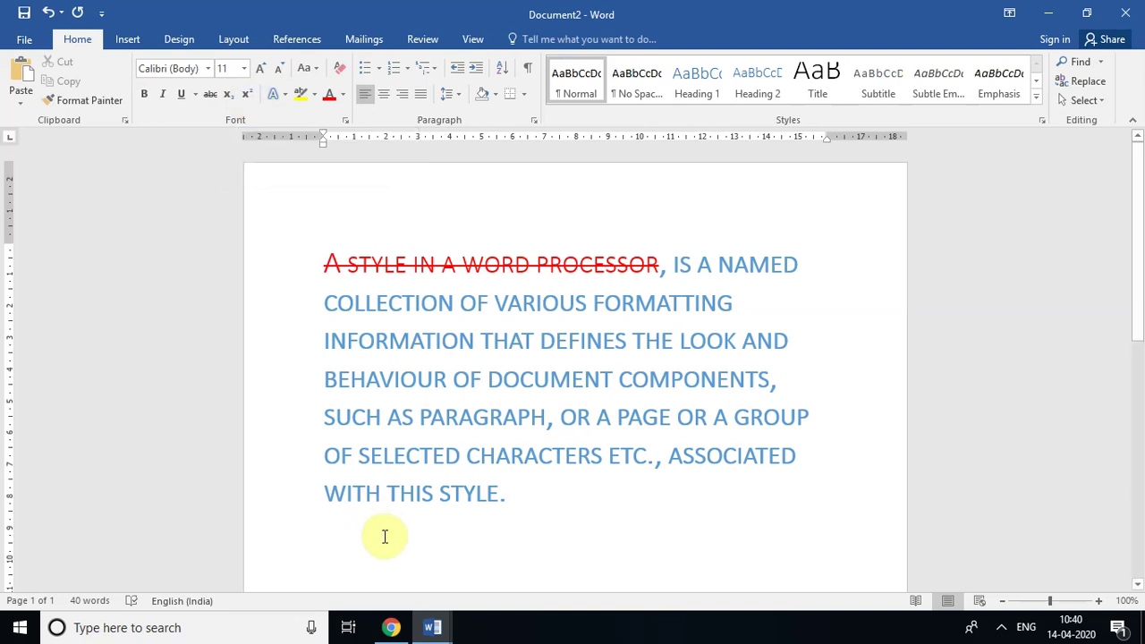
key(Return)
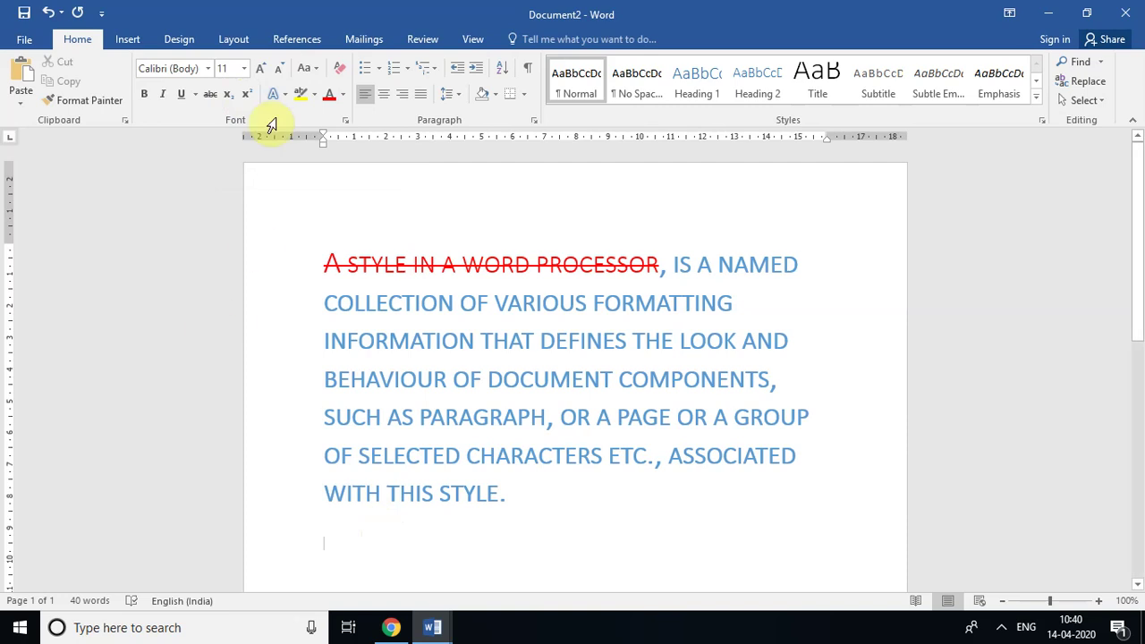
click(262, 70)
click(262, 70)
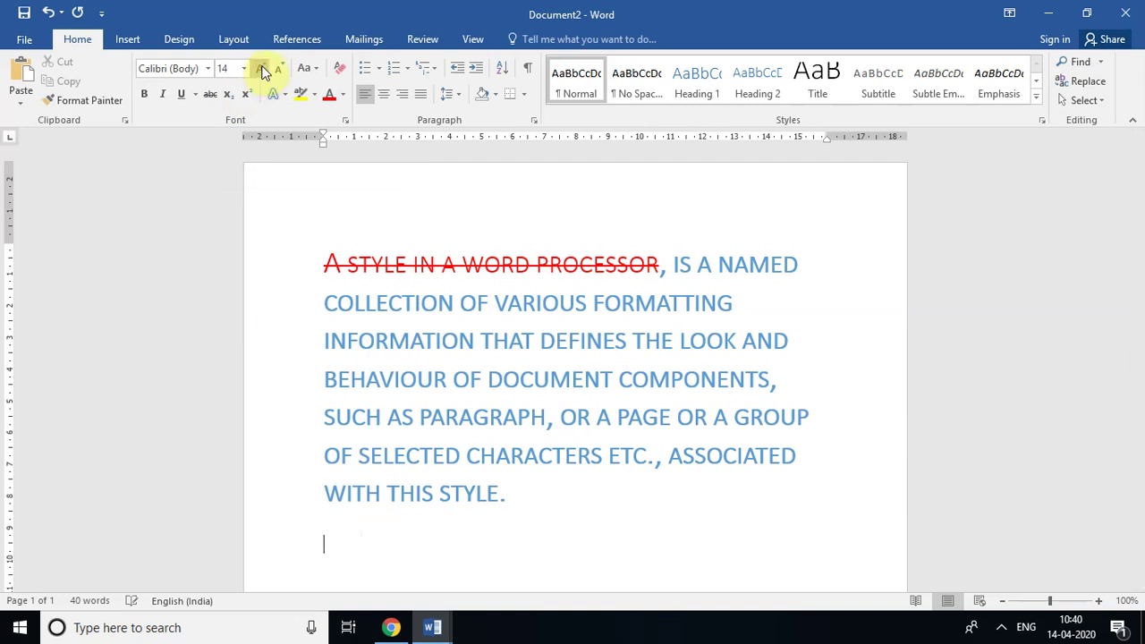
scroll(1136, 366, down, 1)
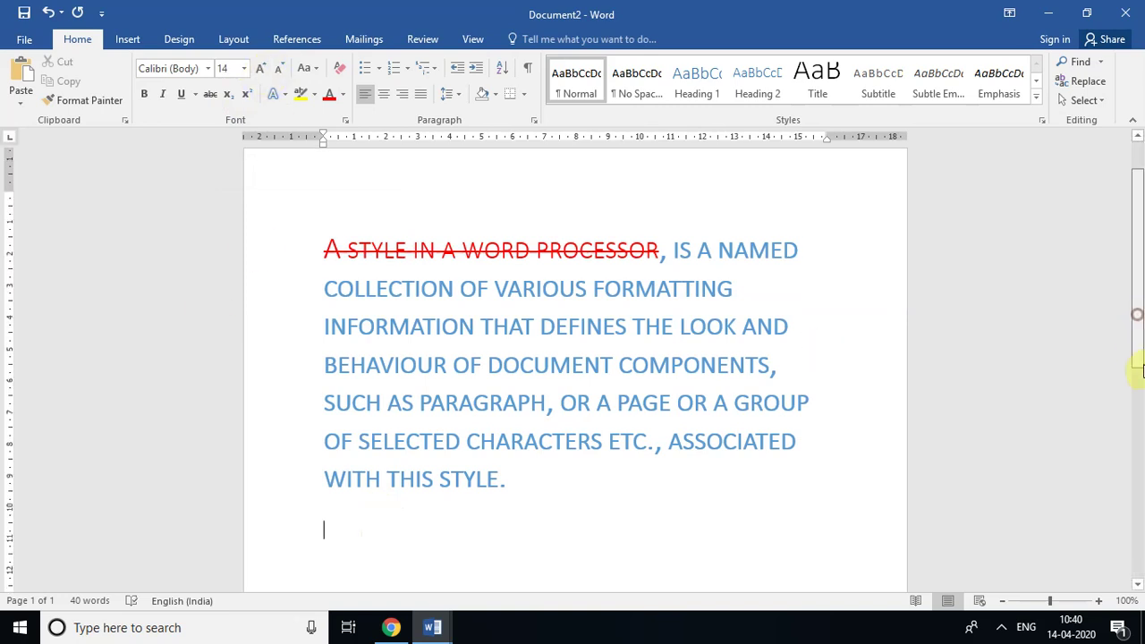
text(H2O)
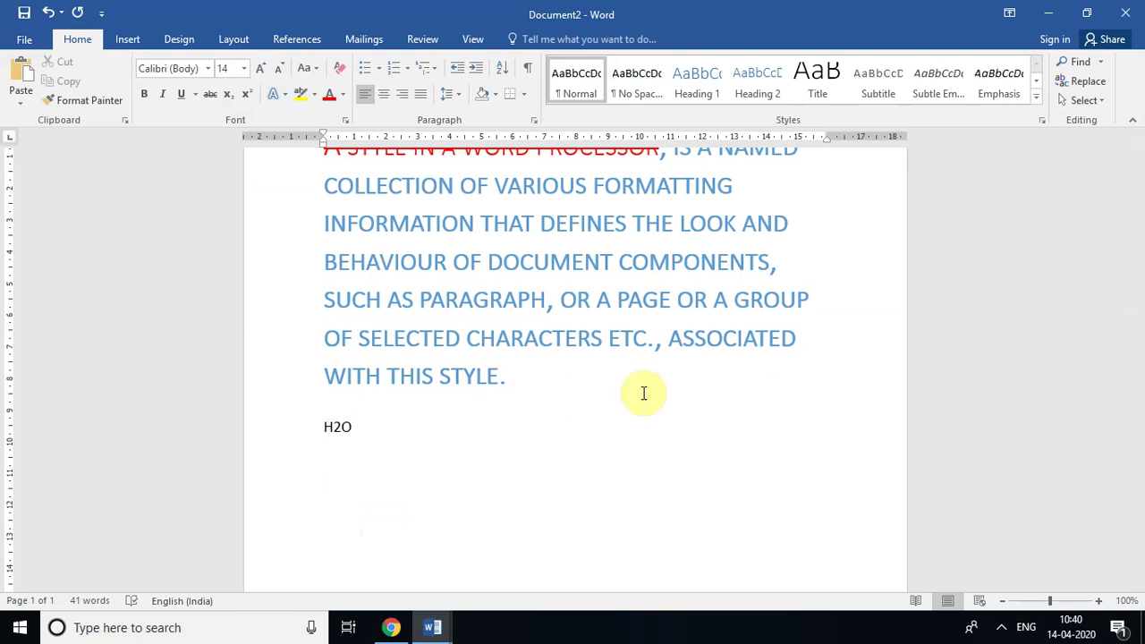
Format the 2 in H2O as a subscript
double_click(340, 424)
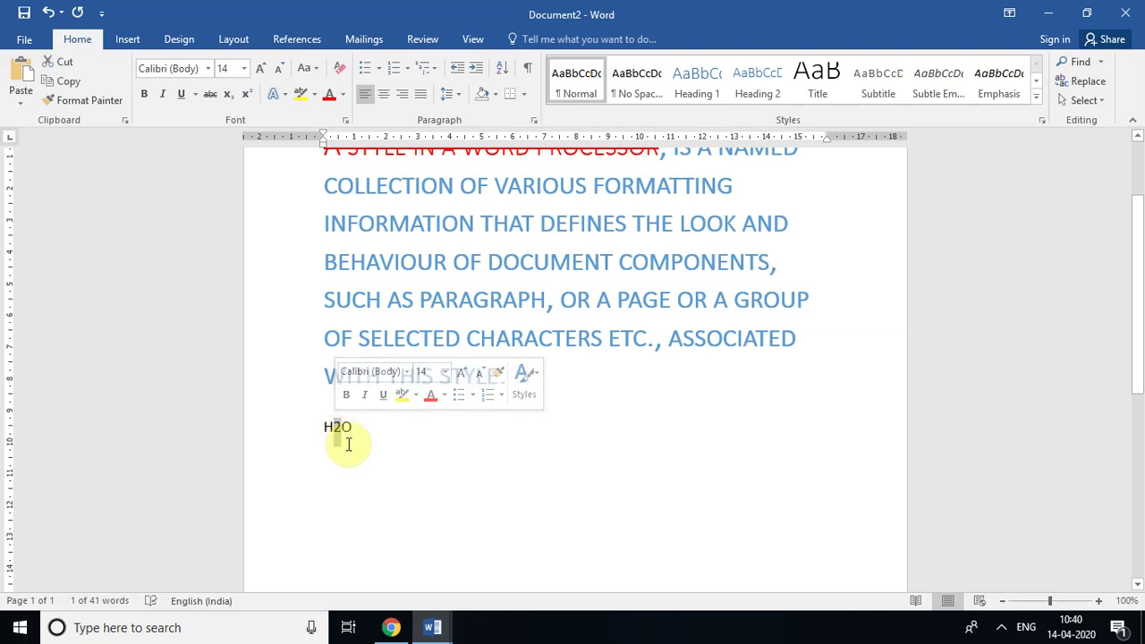
click(338, 427)
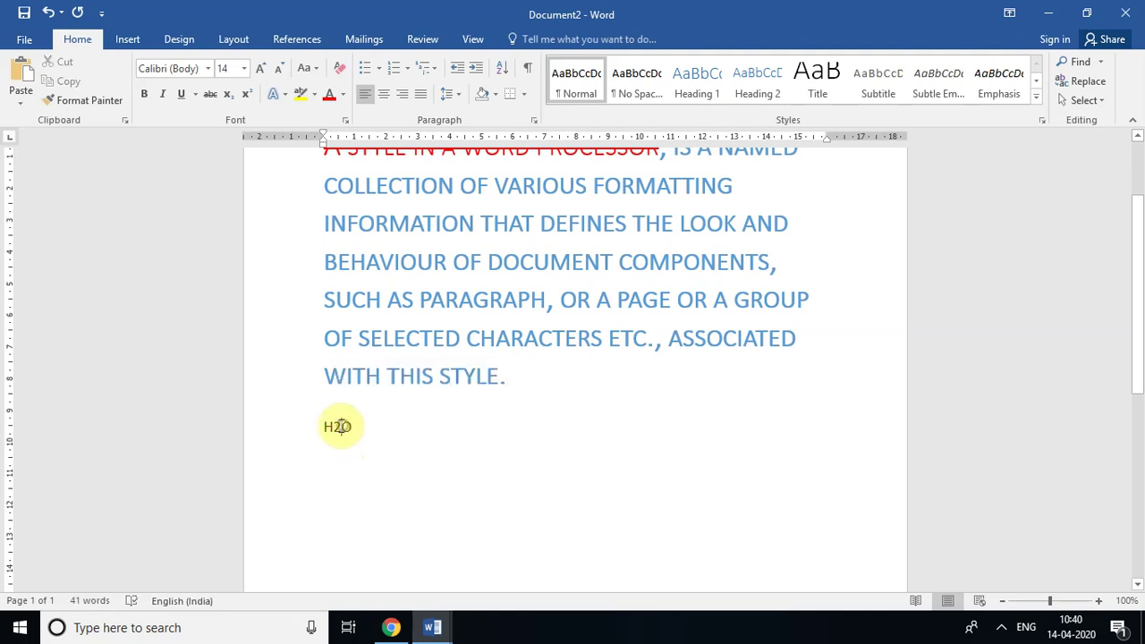
drag(334, 428, 342, 428)
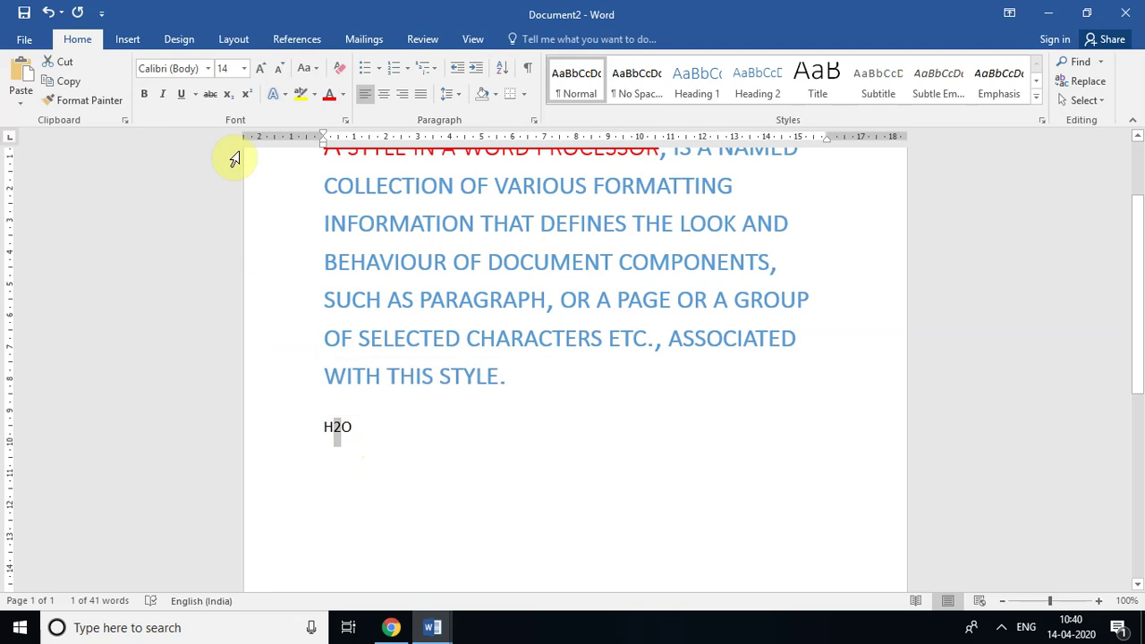
click(229, 97)
Enter 23 on a new line below the water formula and format the 3 as a superscript
click(382, 429)
key(Return)
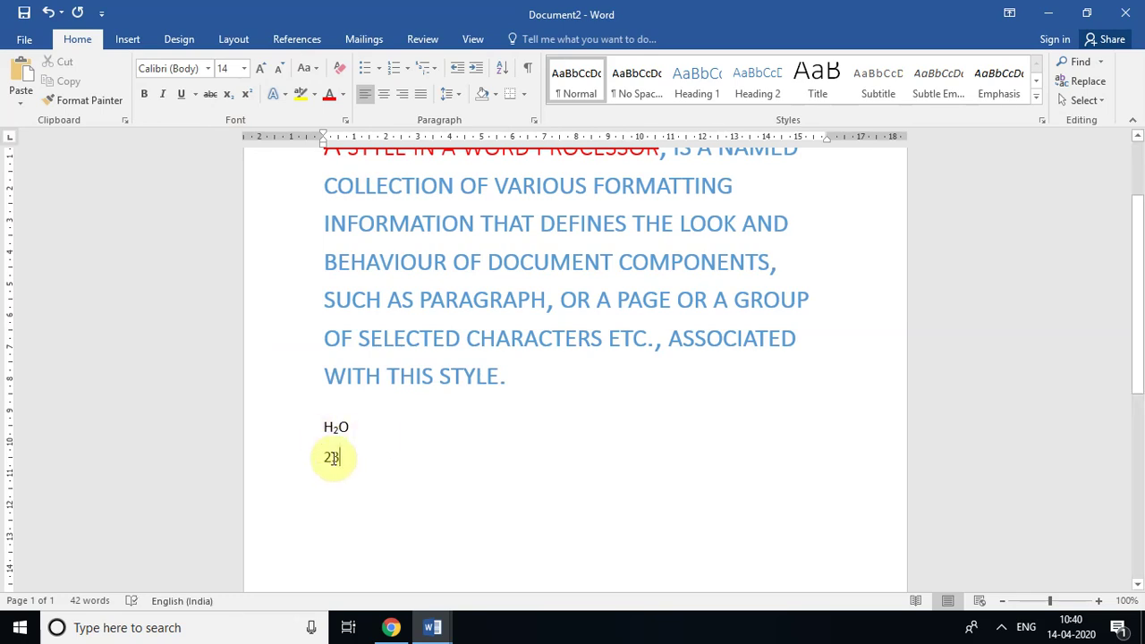
drag(330, 457, 338, 459)
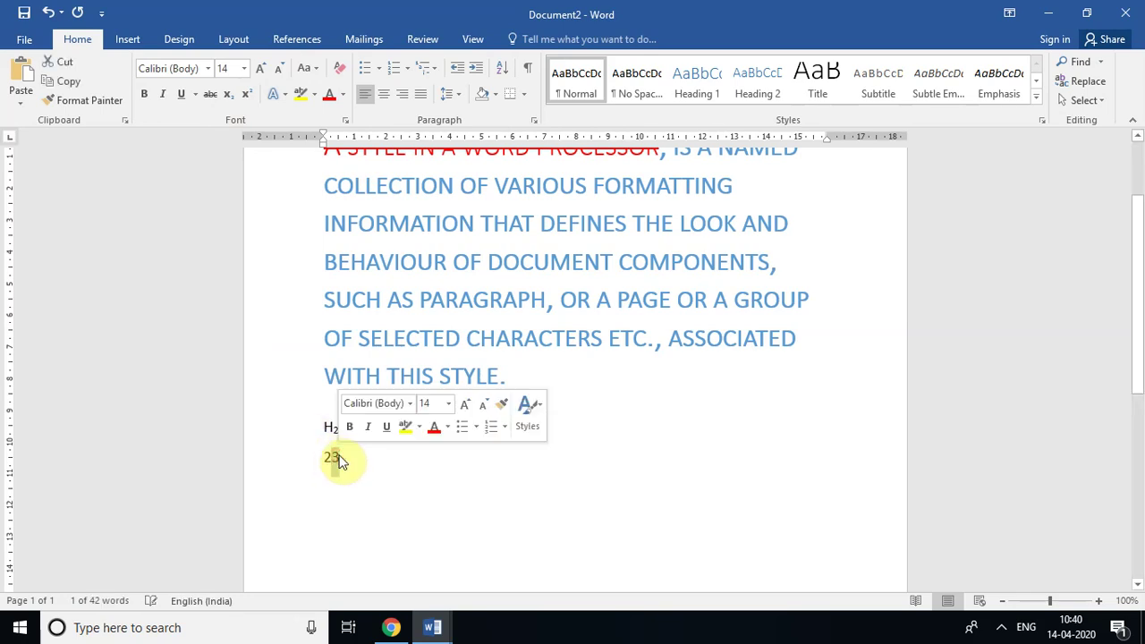
key(ctrl+shift+equal)
key(Right)
drag(331, 457, 339, 456)
key(ctrl+shift+equal)
click(246, 95)
Enlarge the 2 with its superscript 3 to font size 22 and start a new line below it
drag(350, 459, 315, 451)
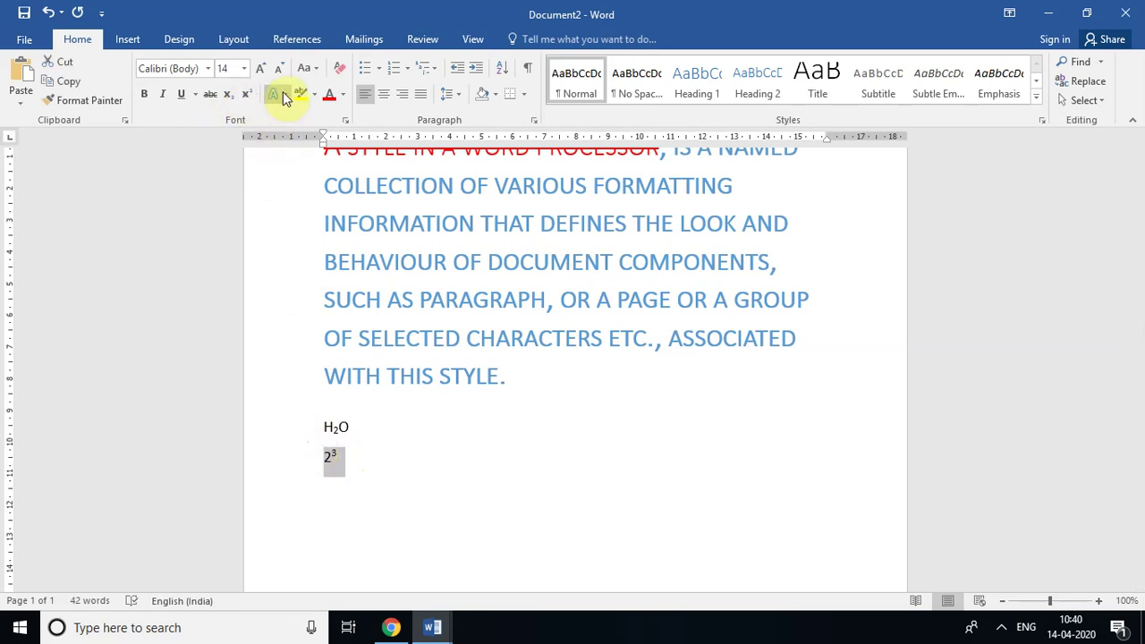
click(255, 69)
click(255, 69)
click(255, 69)
click(255, 69)
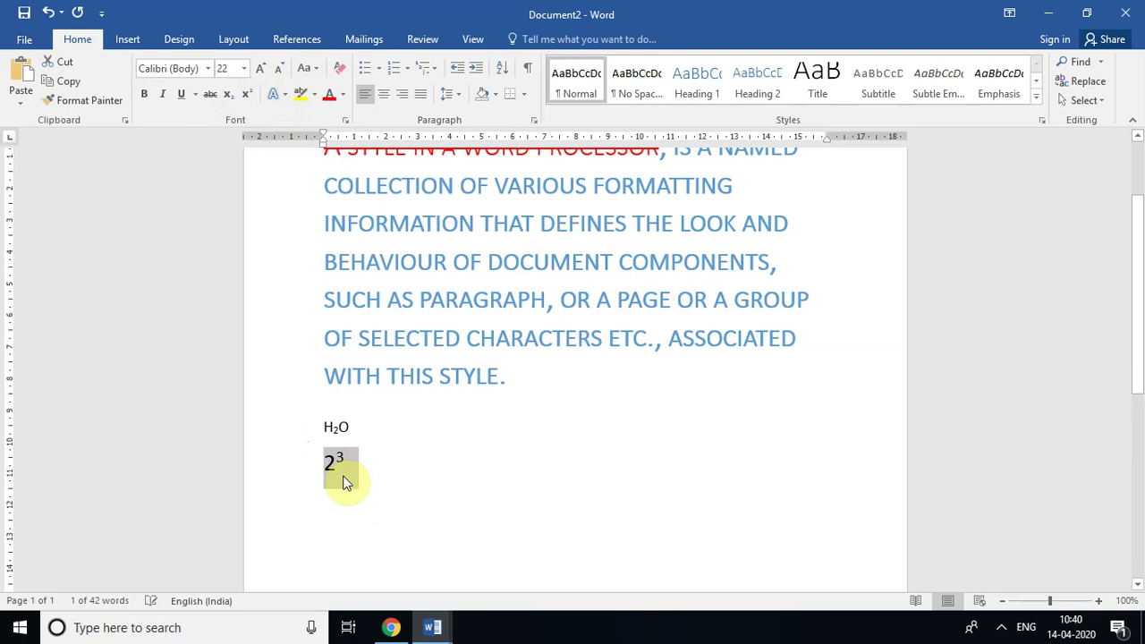
click(361, 467)
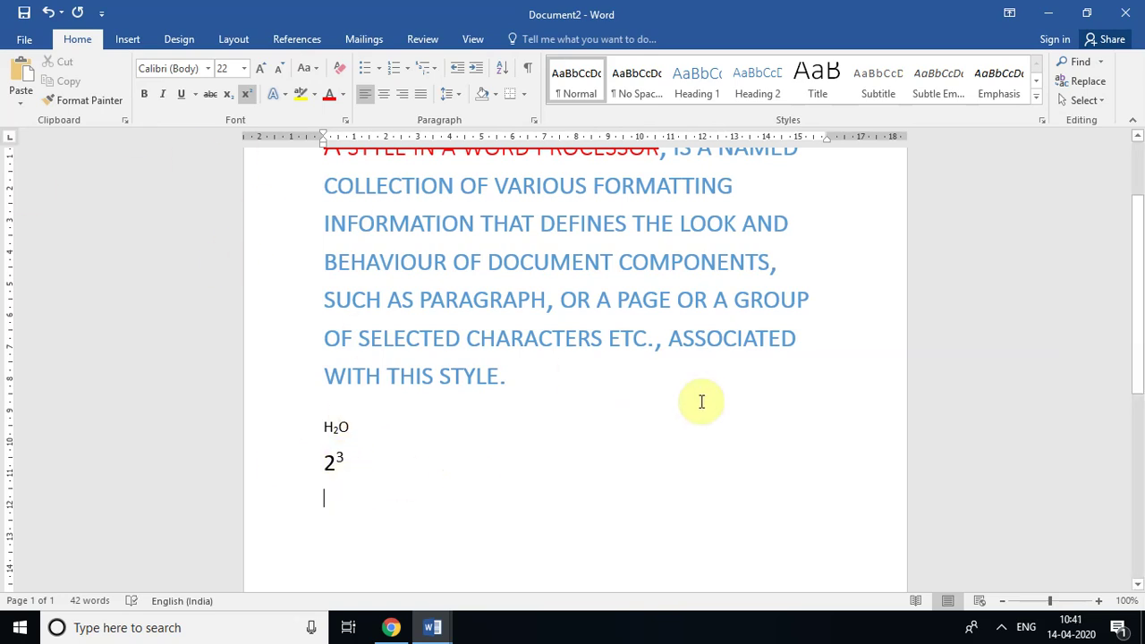
Change the font of the words "collection of various formatting" in the paragraph to Colonna MT
scroll(1137, 384, up, 3)
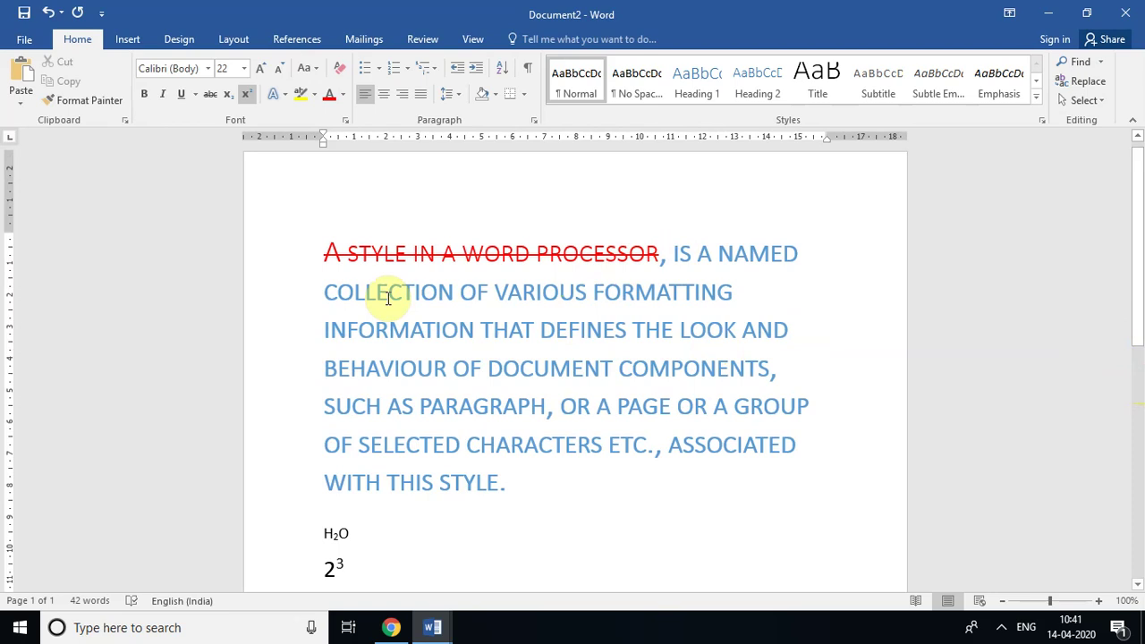
drag(325, 291, 725, 290)
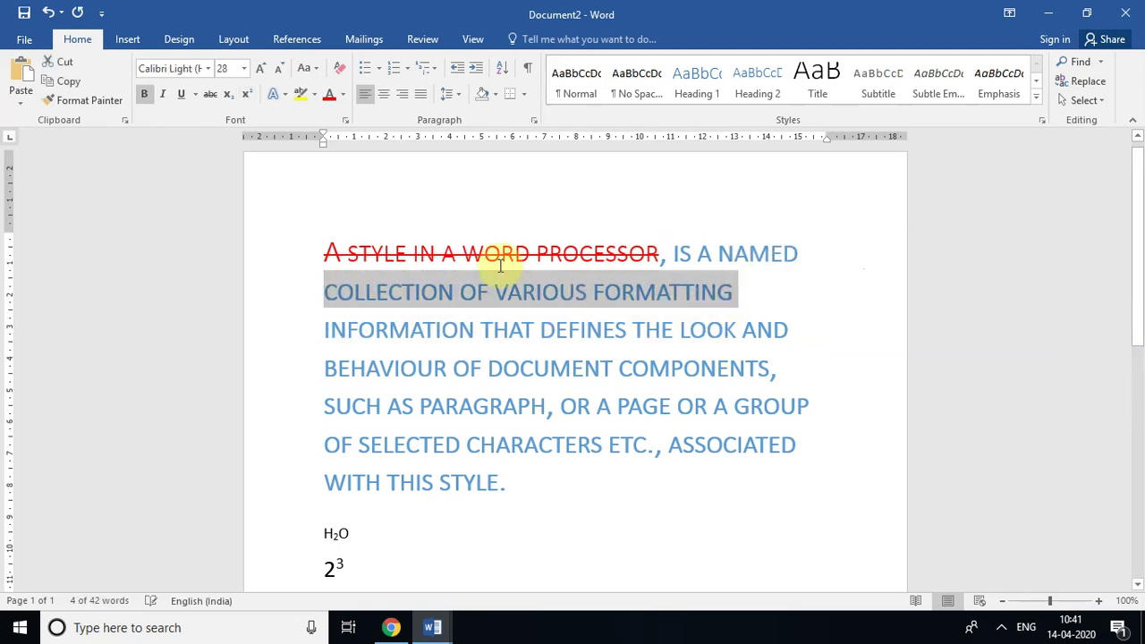
click(207, 68)
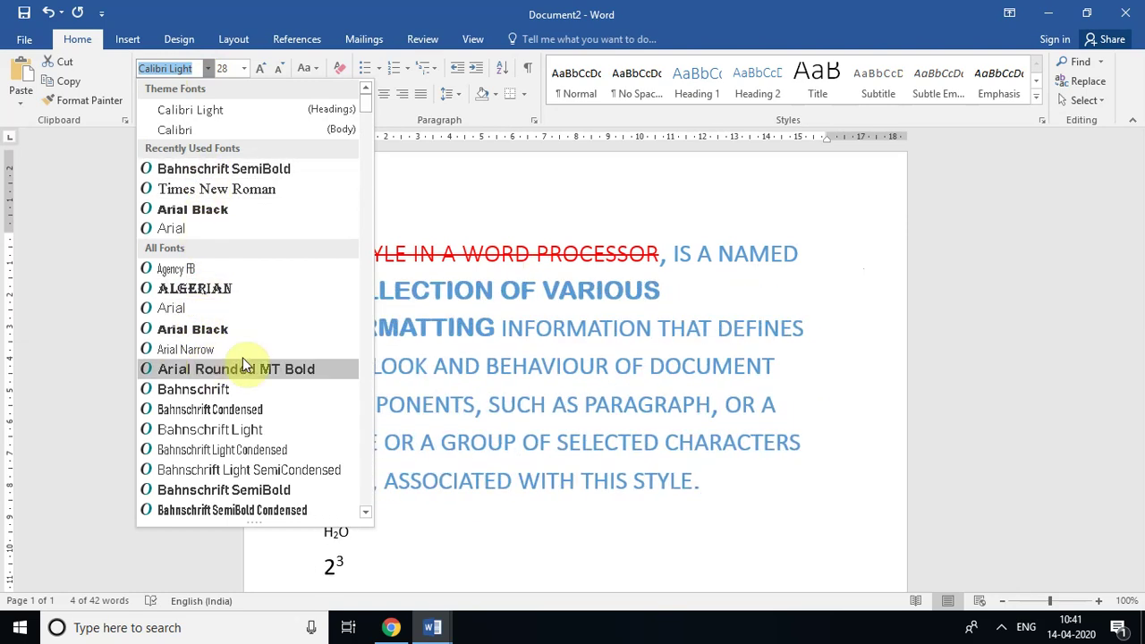
click(367, 483)
click(367, 483)
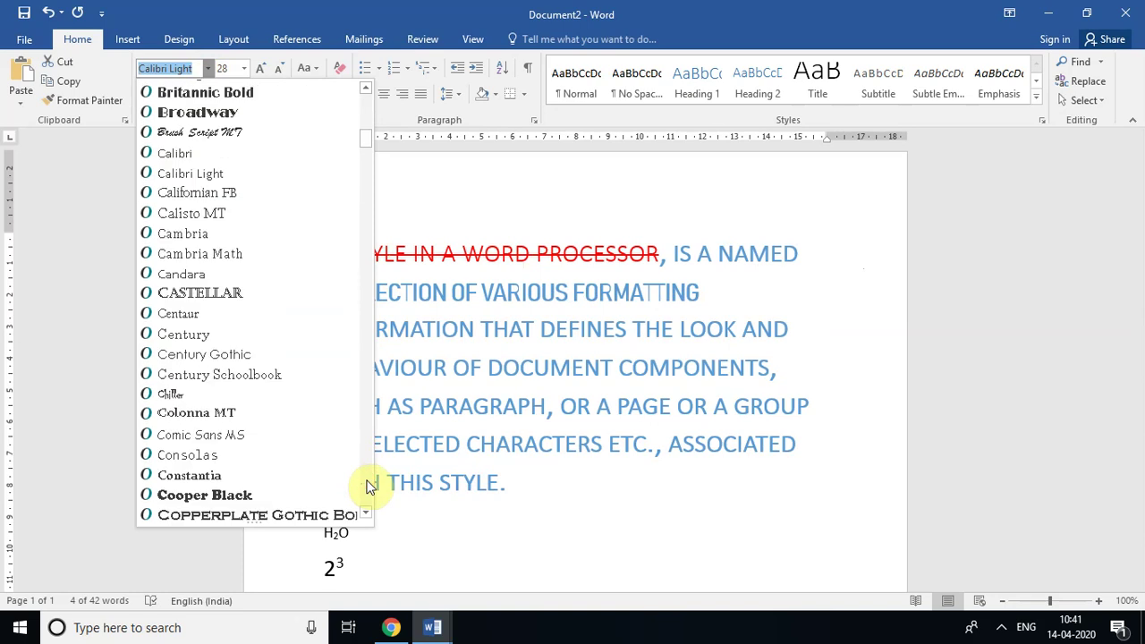
click(252, 413)
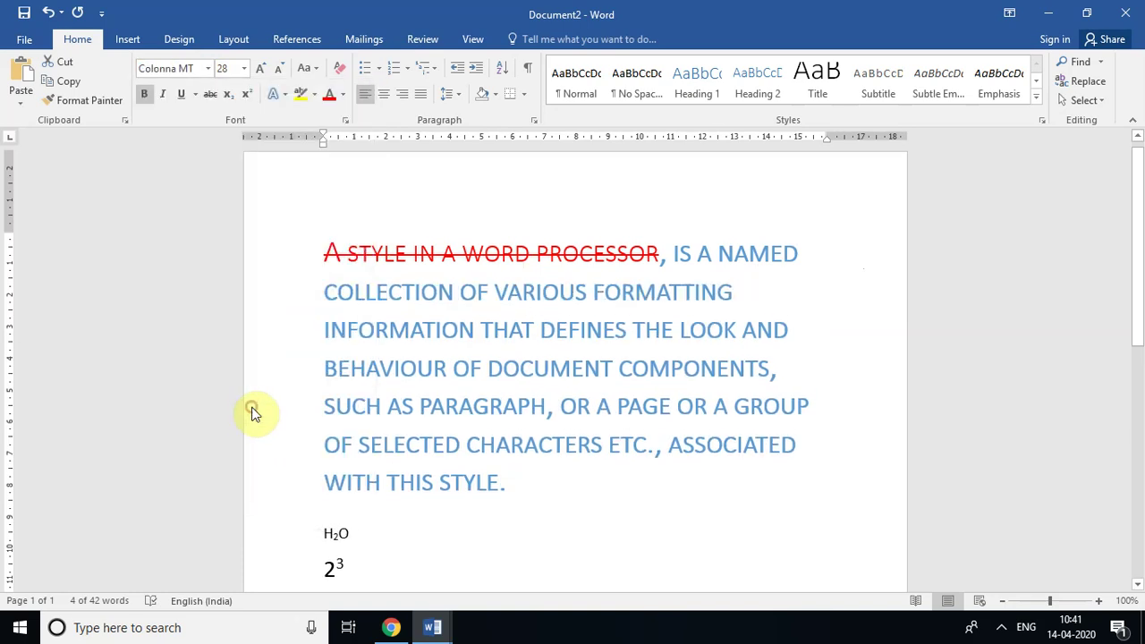
click(537, 285)
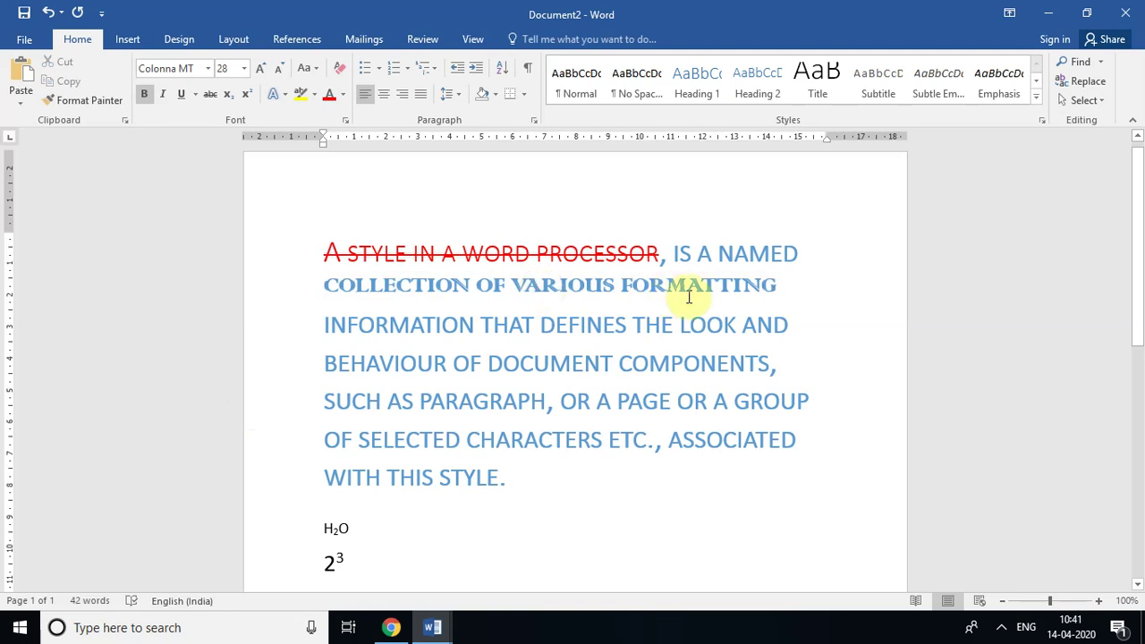
Set the Colonna MT line's font size to 20 and enlarge it again in steps to 28
click(775, 286)
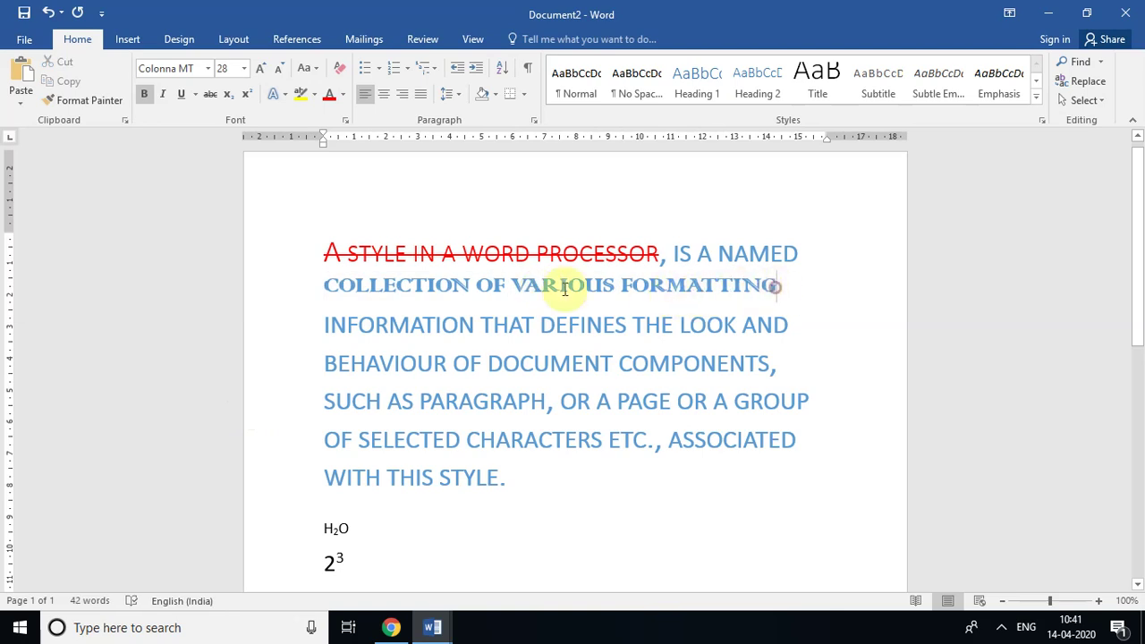
click(276, 286)
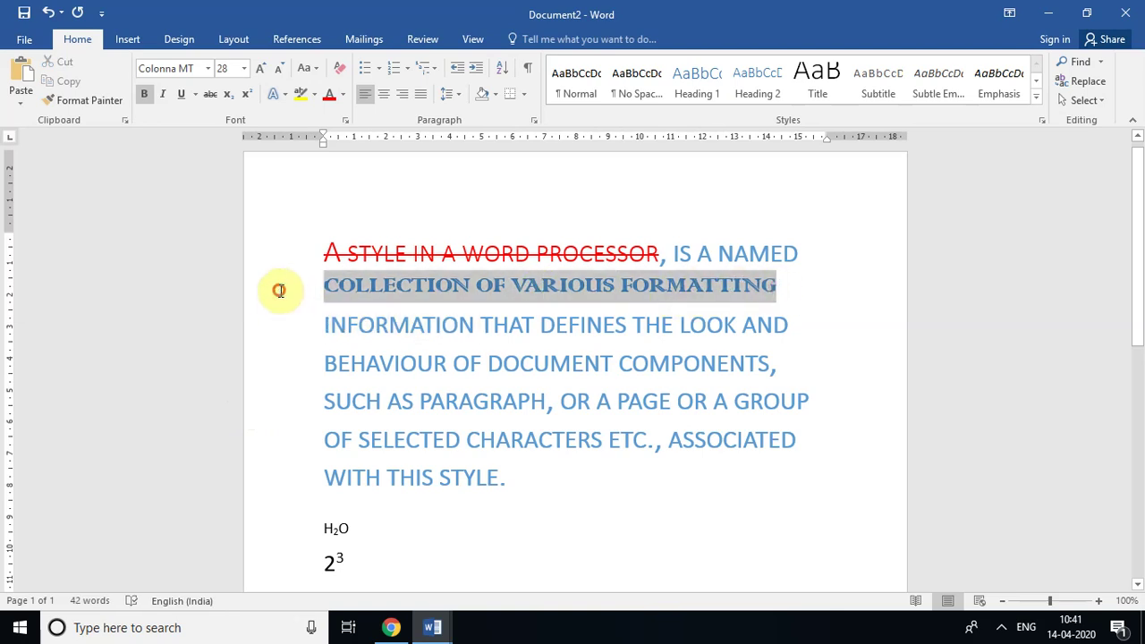
click(243, 70)
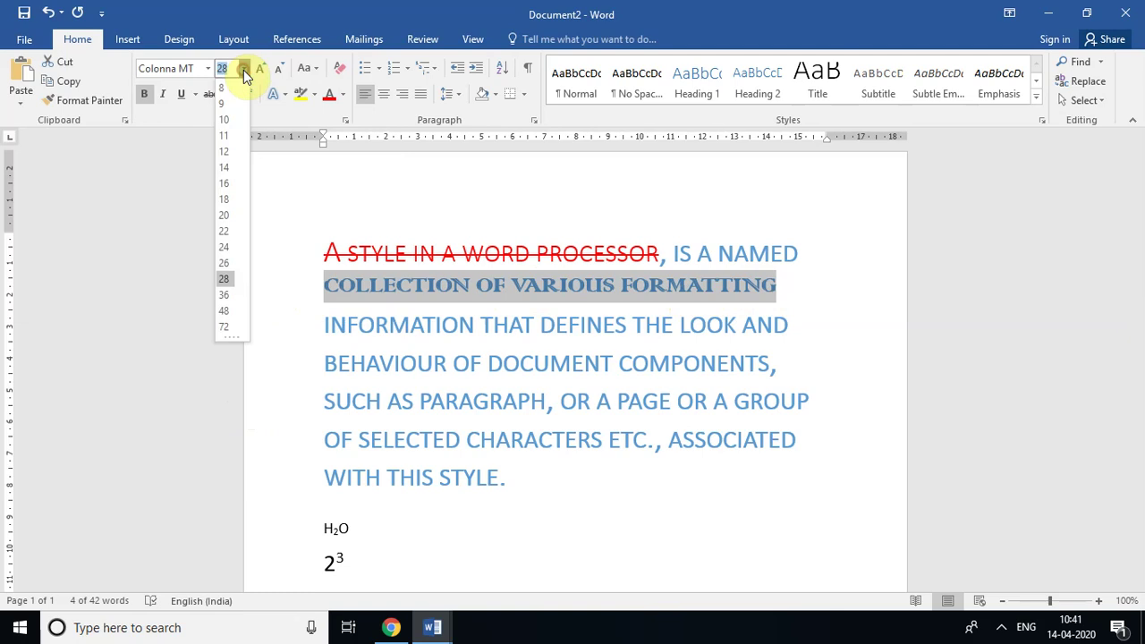
click(222, 216)
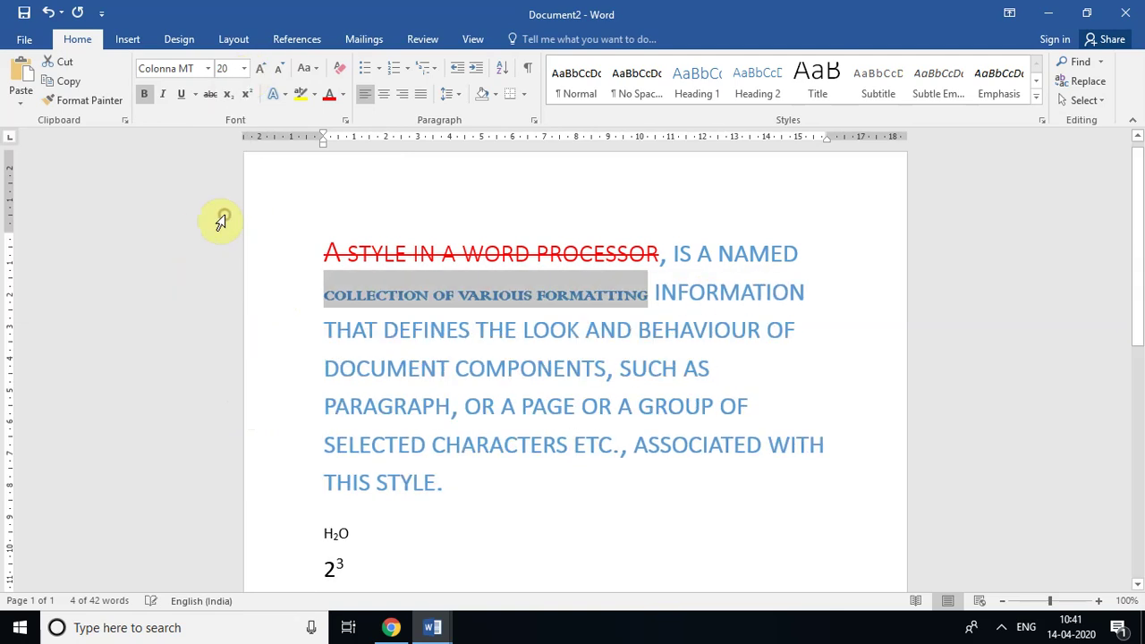
click(261, 70)
click(260, 70)
click(261, 70)
click(260, 69)
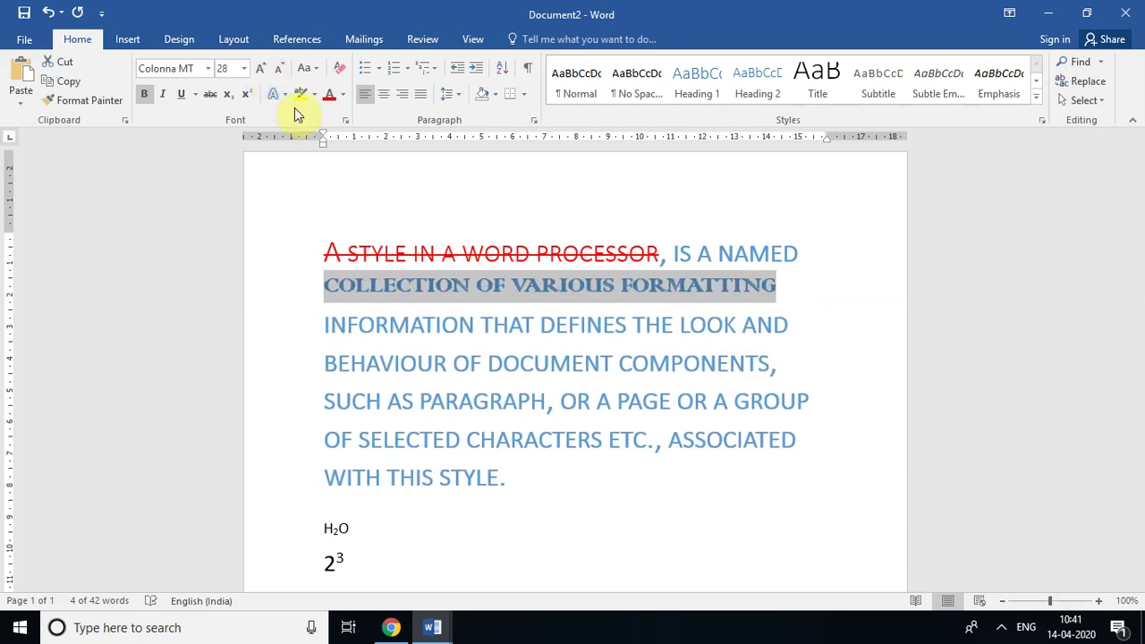
click(410, 300)
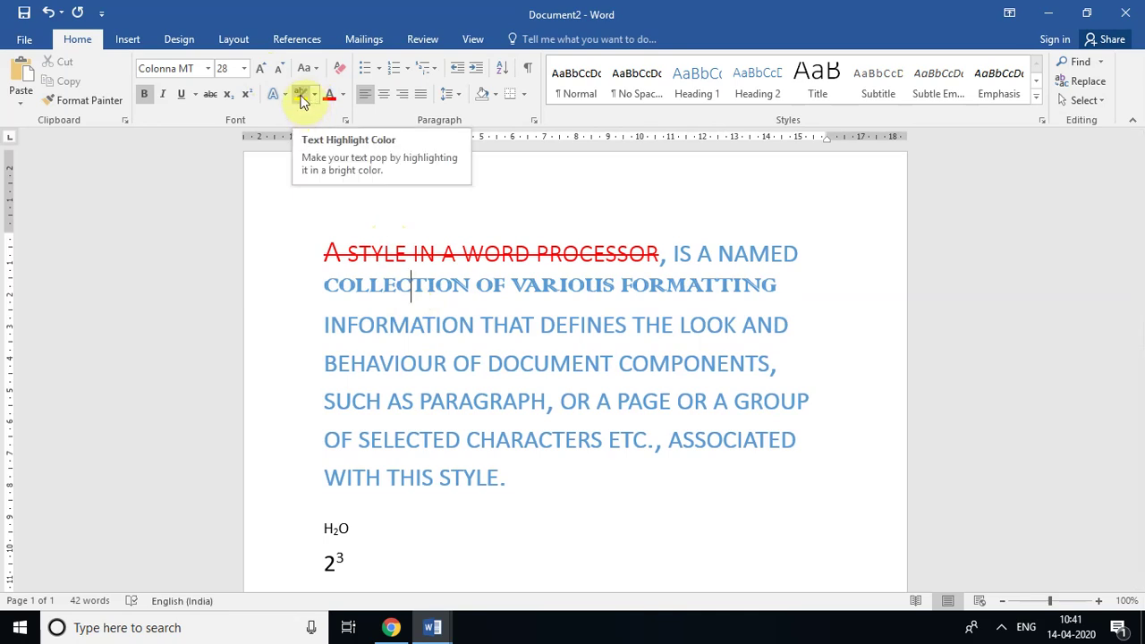
Highlight the line "information that defines the look and" in yellow
drag(318, 323, 814, 323)
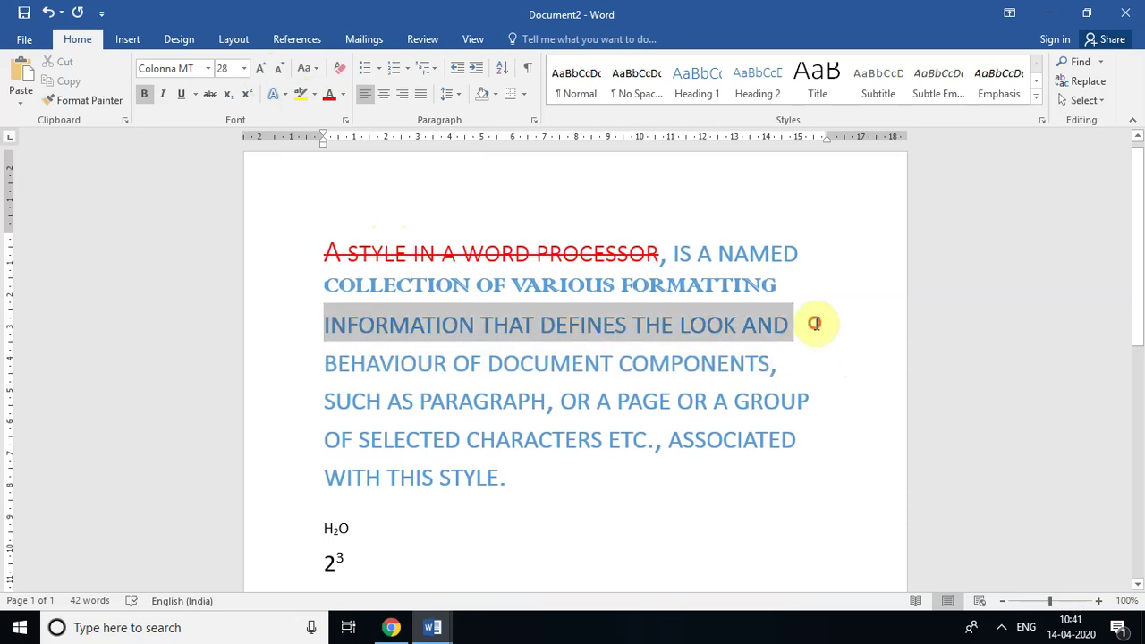
click(314, 94)
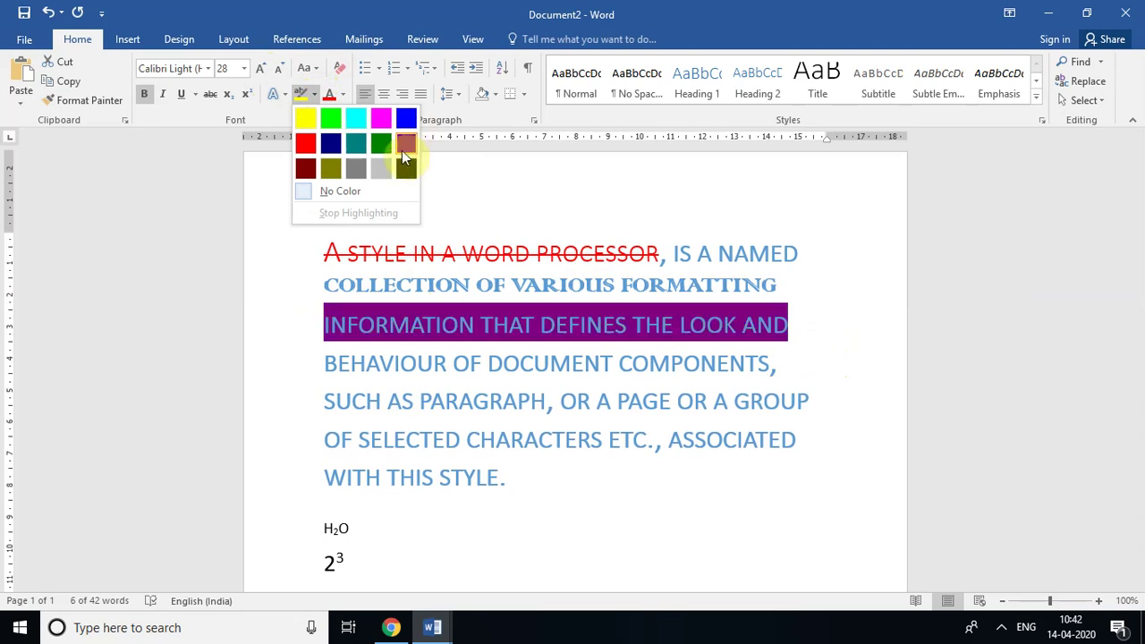
click(309, 122)
click(518, 435)
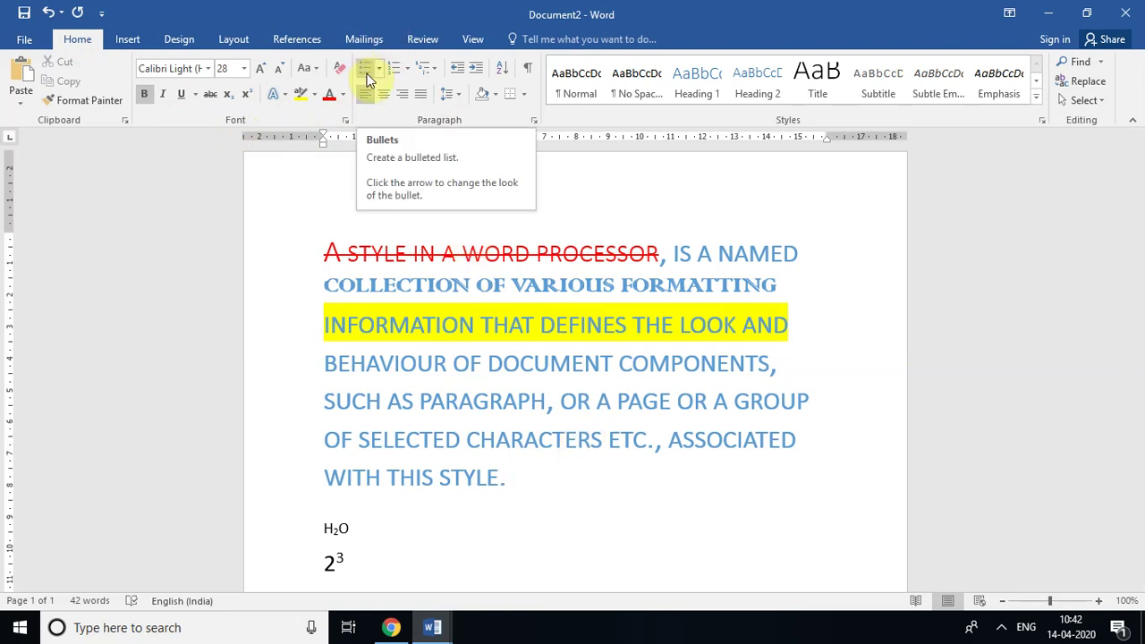
Enter GJH, HJH and JHJ on separate plain lines below the superscript example
click(411, 573)
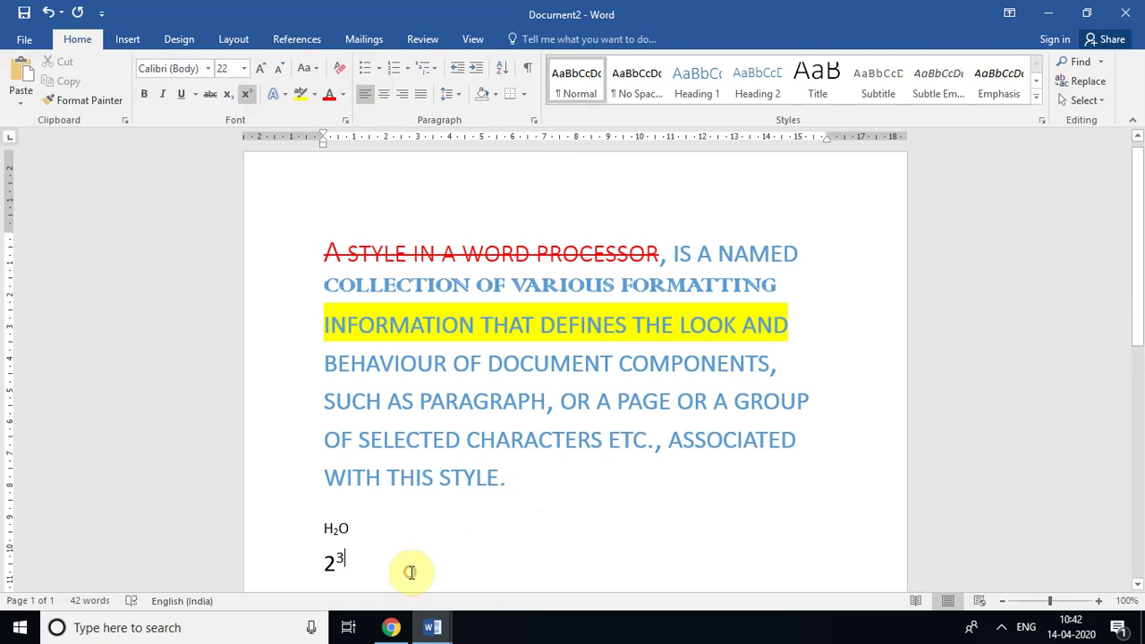
key(Return)
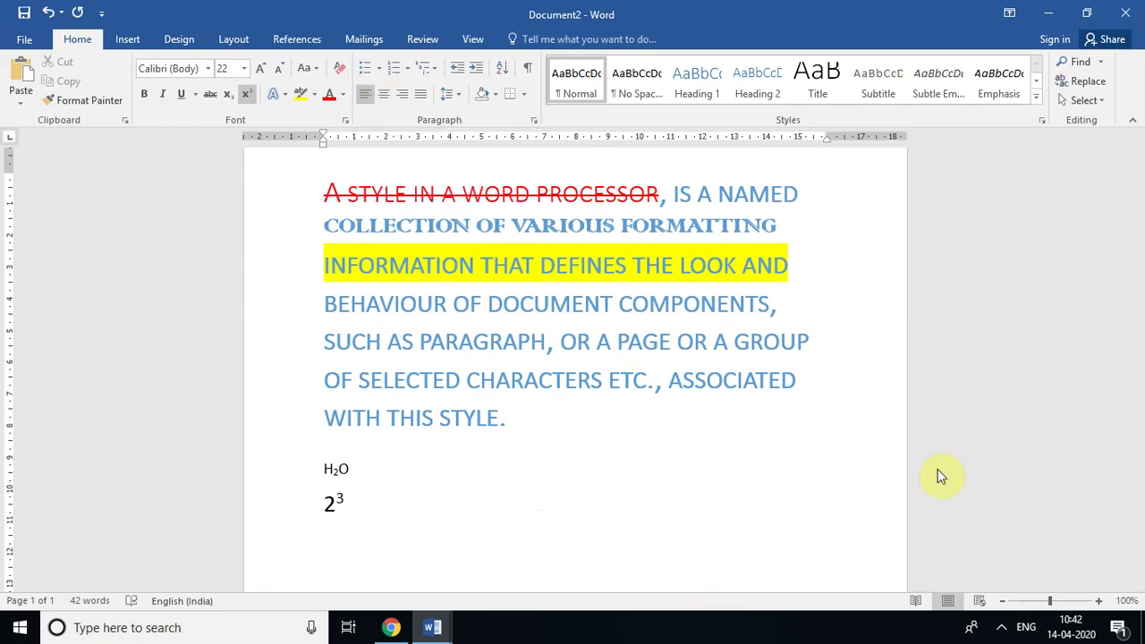
scroll(1138, 367, down, 3)
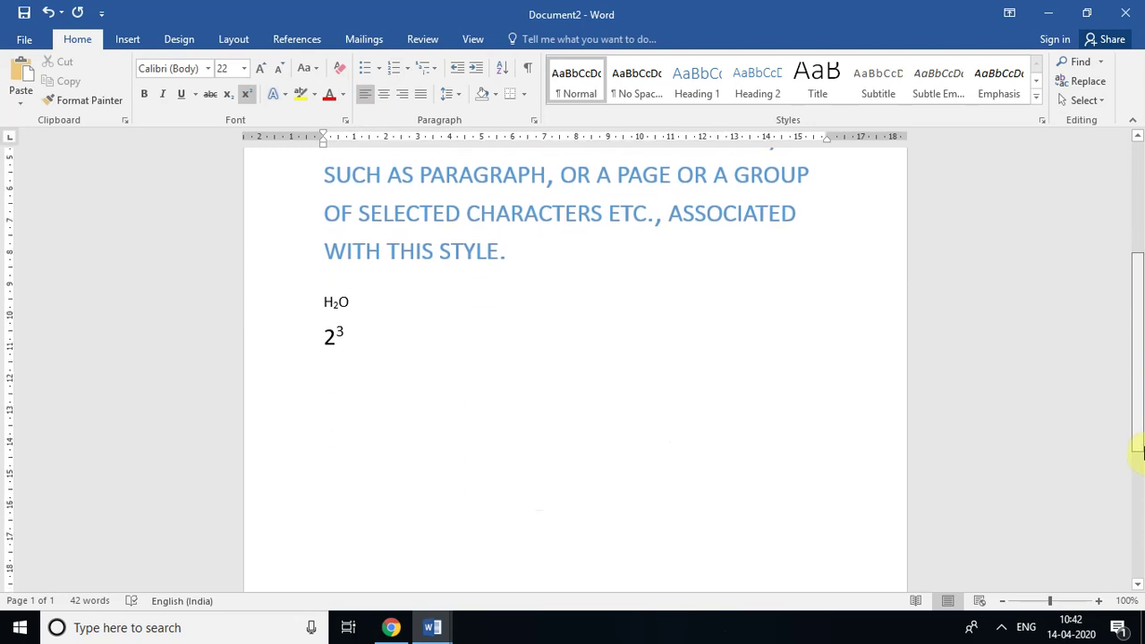
click(379, 359)
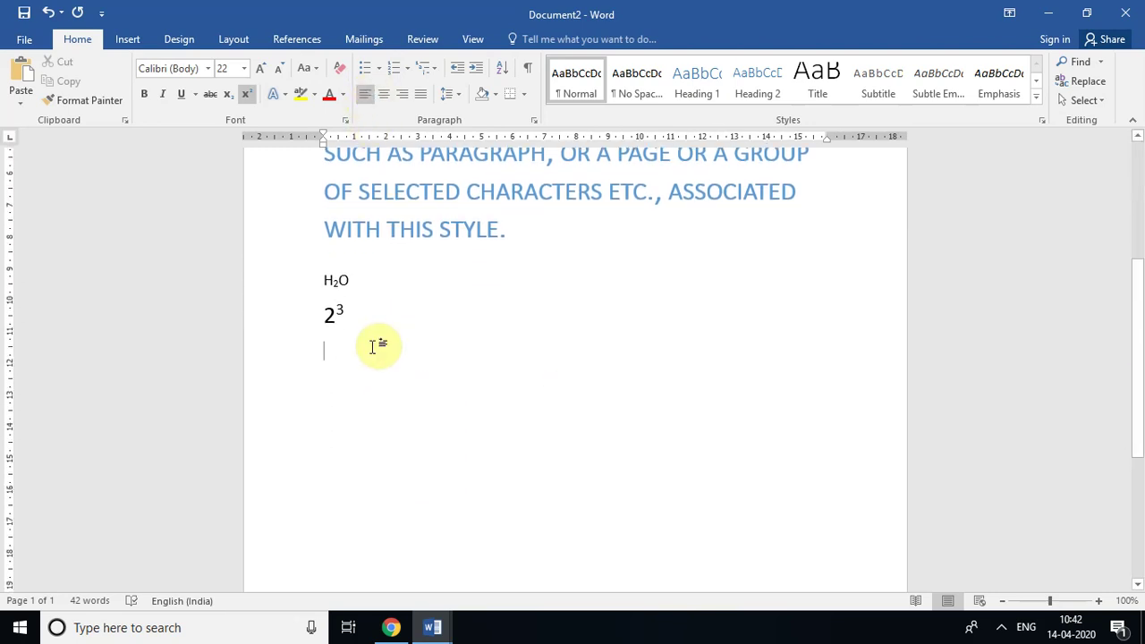
text(GJH)
key(Return)
text(HJH)
key(Return)
text(JHJ)
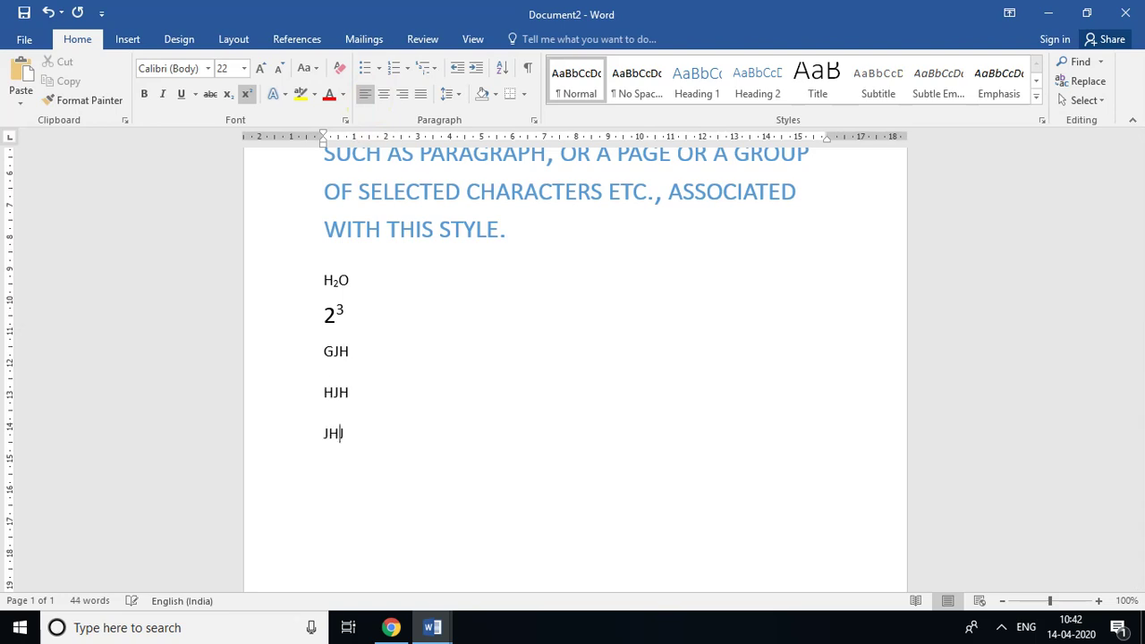
Delete the three plain sample lines below the superscript example
key(BackSpace)
key(BackSpace)
key(BackSpace)
key(BackSpace)
key(BackSpace)
key(BackSpace)
key(BackSpace)
key(BackSpace)
key(BackSpace)
key(BackSpace)
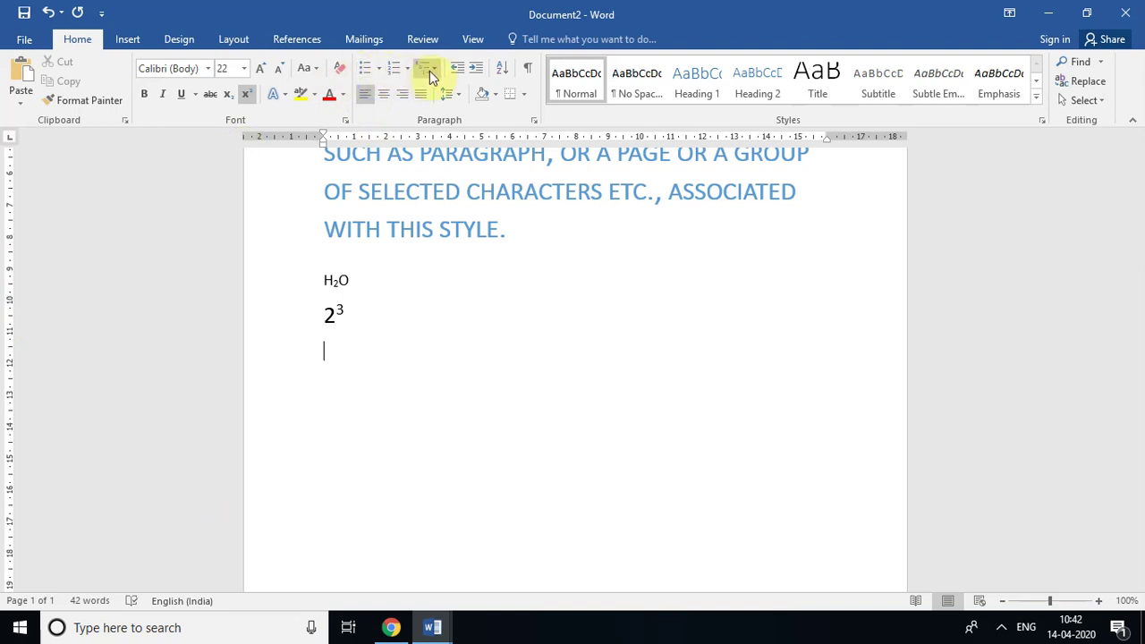
Start a list with solid round bullets below the superscript example and enter a person's first name as its first item
click(378, 71)
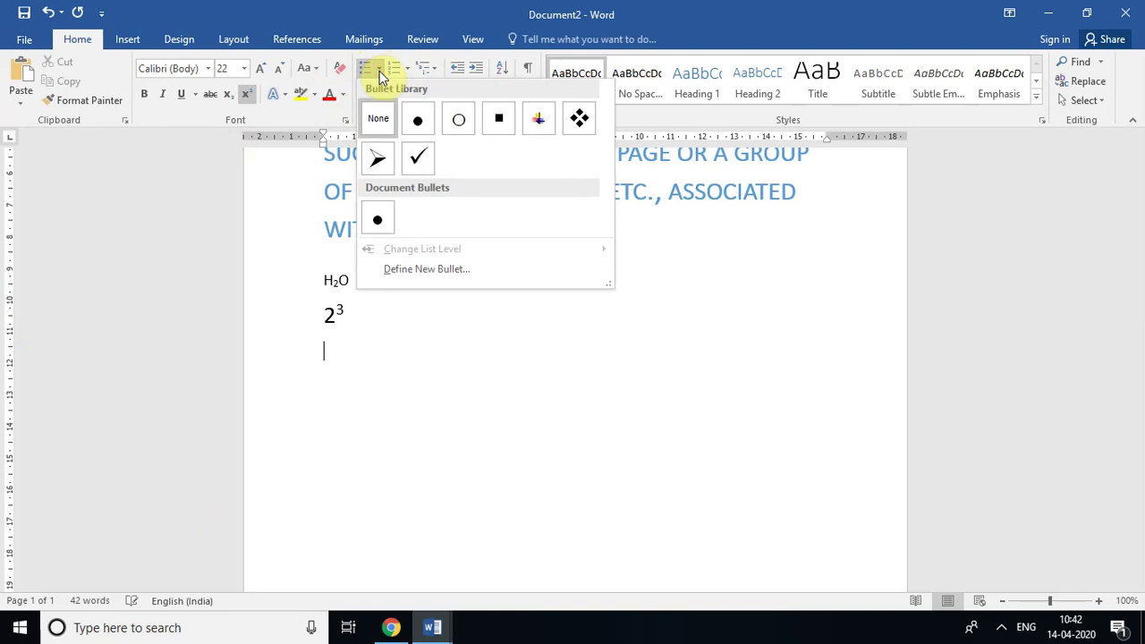
click(421, 125)
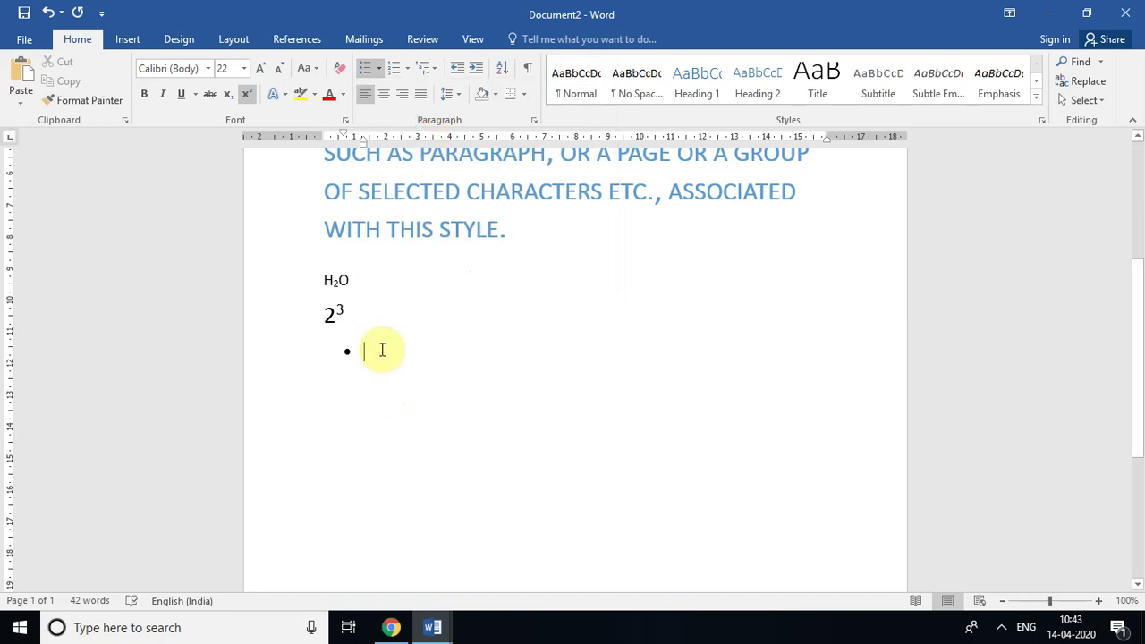
text(RAJ)
key(Return)
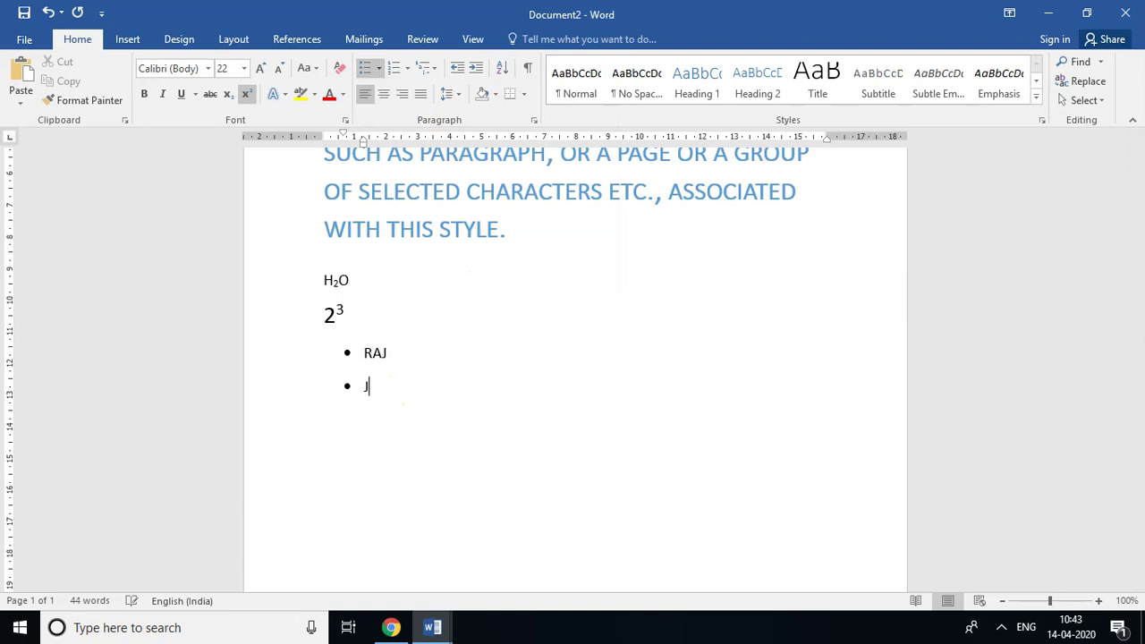
Add a second name, khkhk, hjghkjh and hgjh’ as further bulleted items and end the list with an unbulleted line
text(GOR)
key(BackSpace)
key(BackSpace)
text(Pe)
key(Return)
text(khkhk)
key(Return)
text(hjghkjh)
key(Return)
text(hgj)
key(Return)
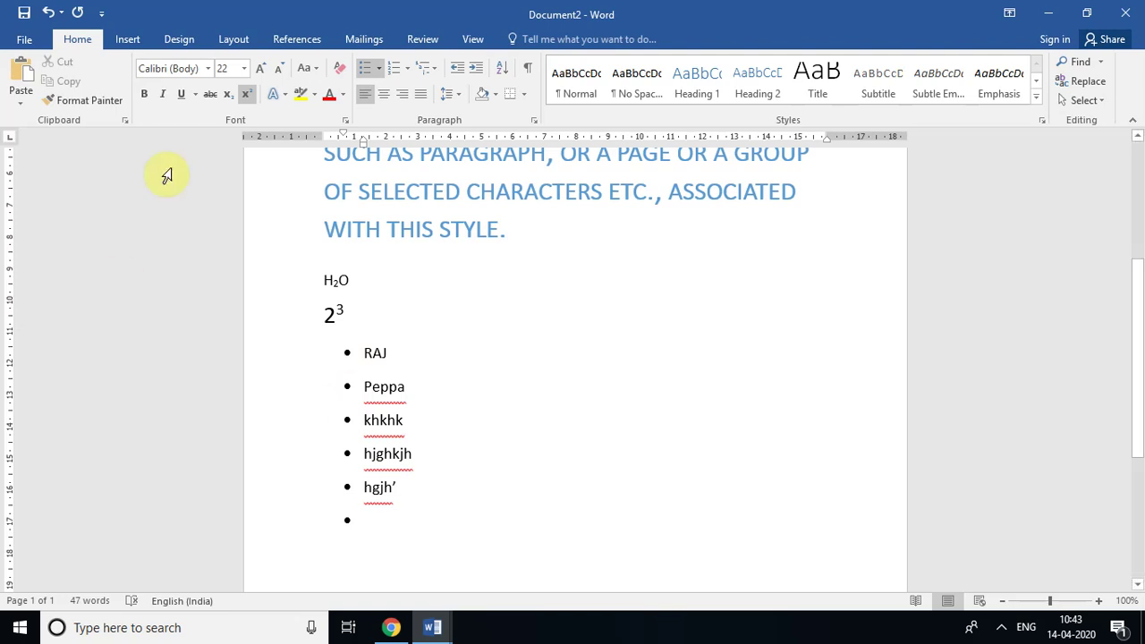
click(366, 353)
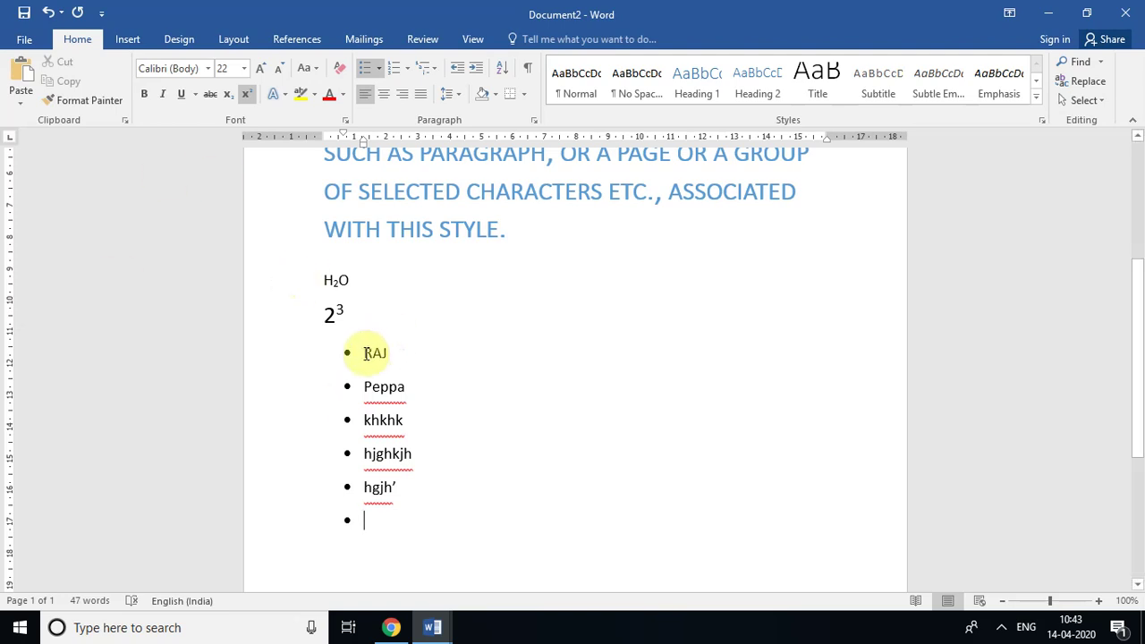
key(Return)
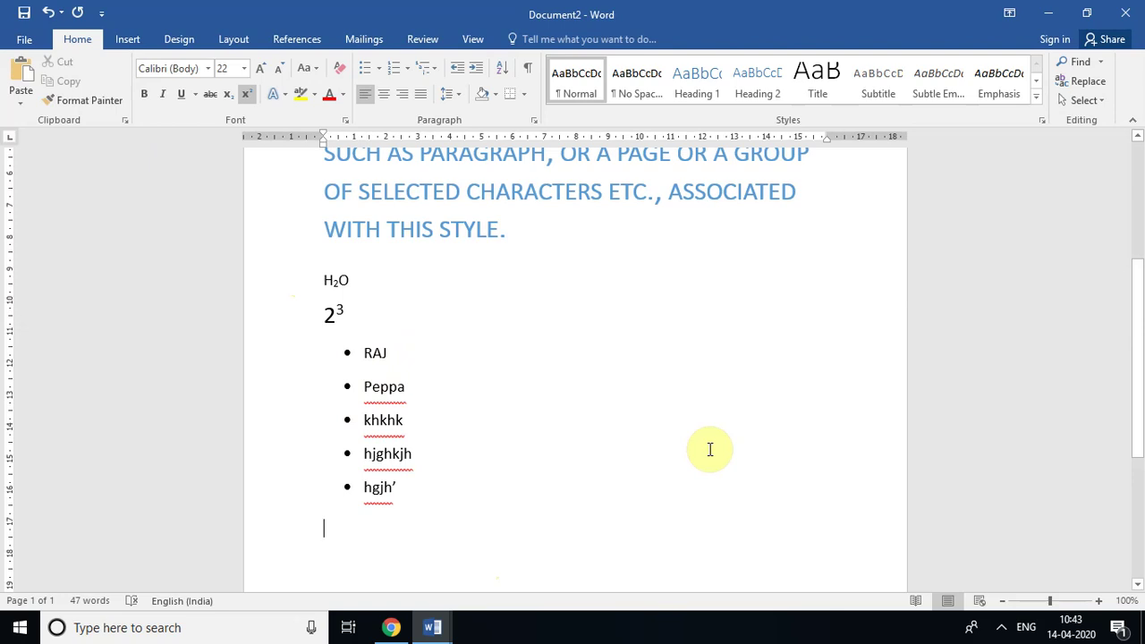
Start a numbered list in the 1. 2. 3. format on the line below the bulleted list
drag(1137, 365, 1140, 419)
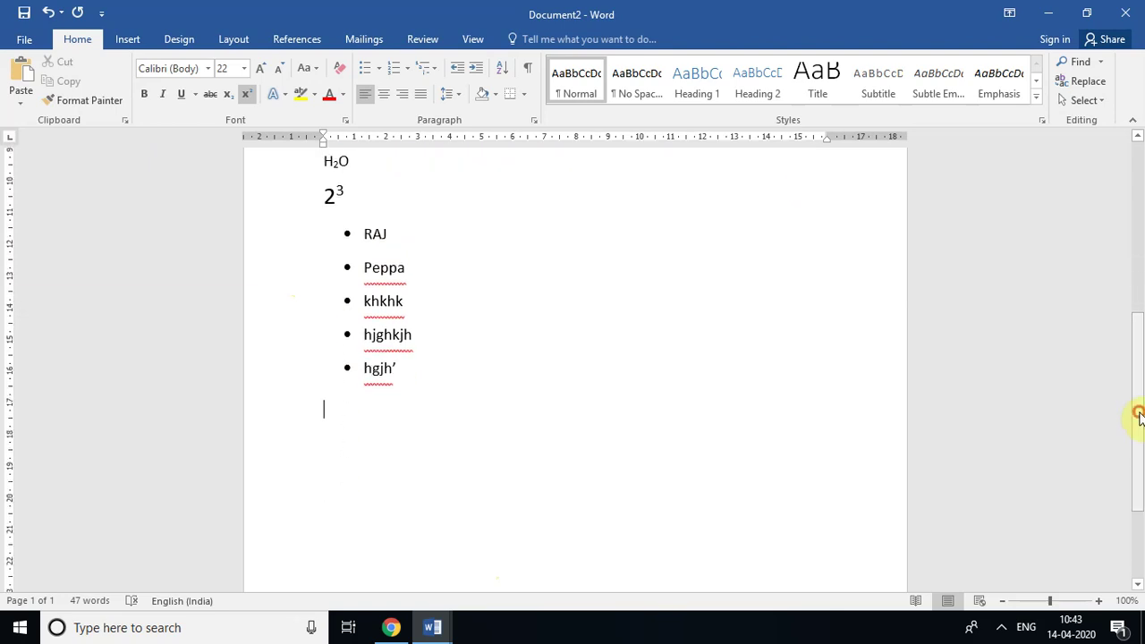
click(404, 68)
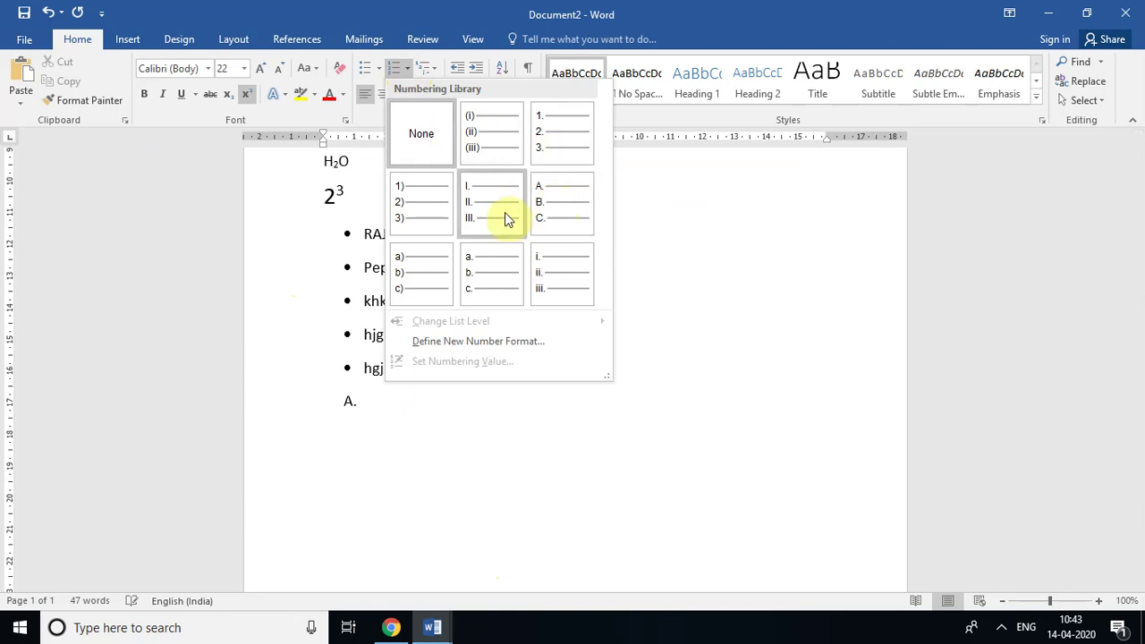
click(552, 149)
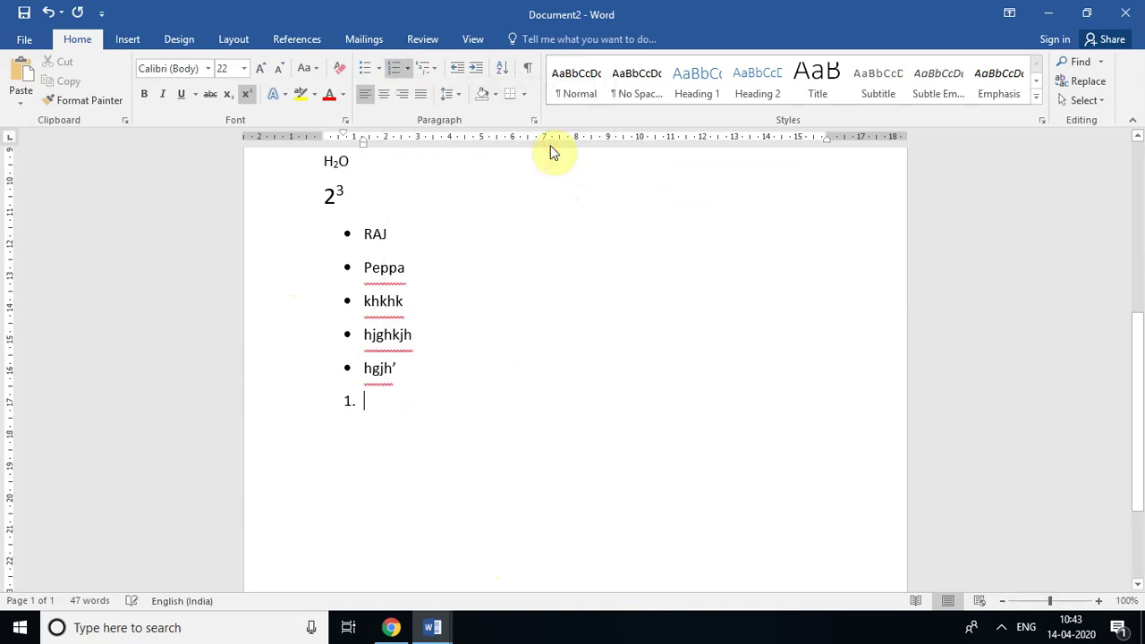
click(409, 68)
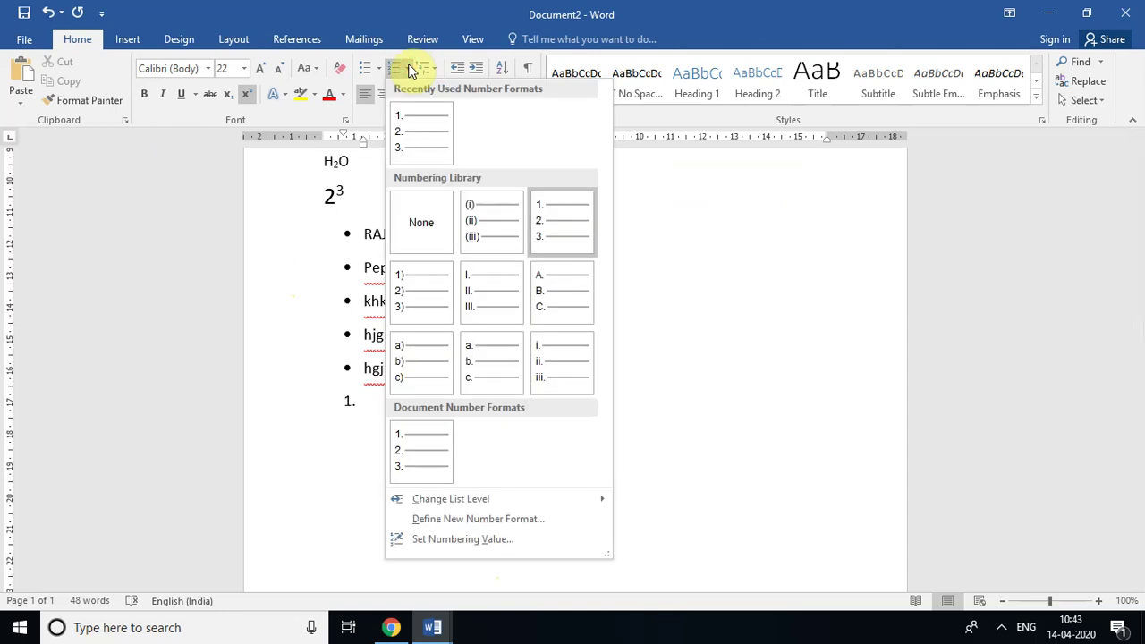
click(548, 224)
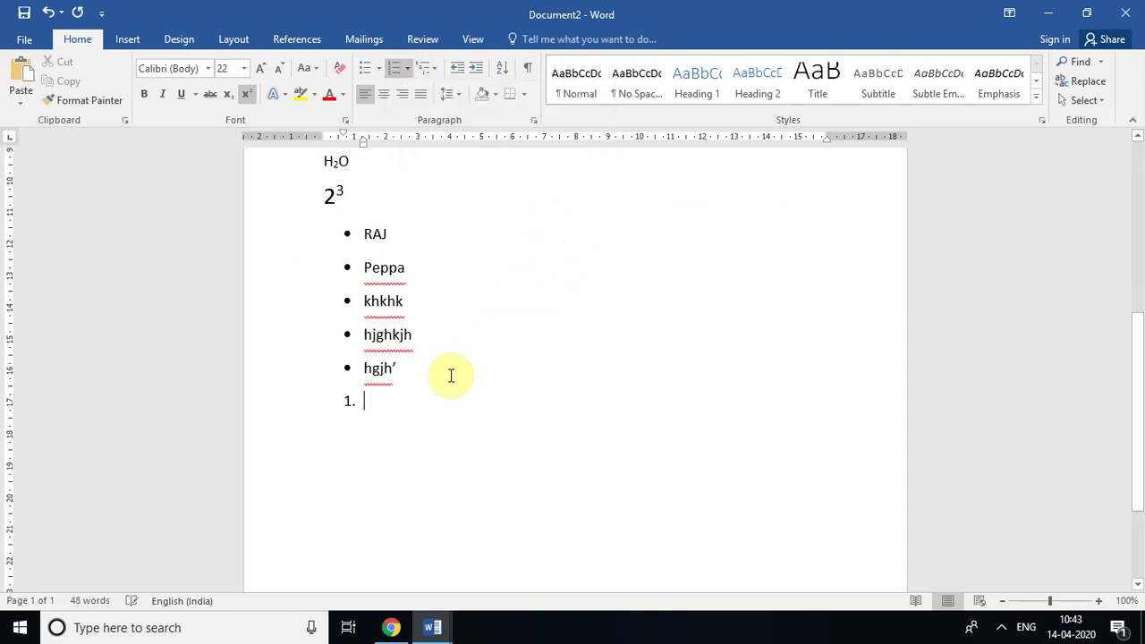
Enter jkhkj, jhj, jhj and hj as the four items of the numbered list
text(jkhkj)
key(Return)
text(jhj)
key(Return)
text(jhj)
key(Return)
text(hj)
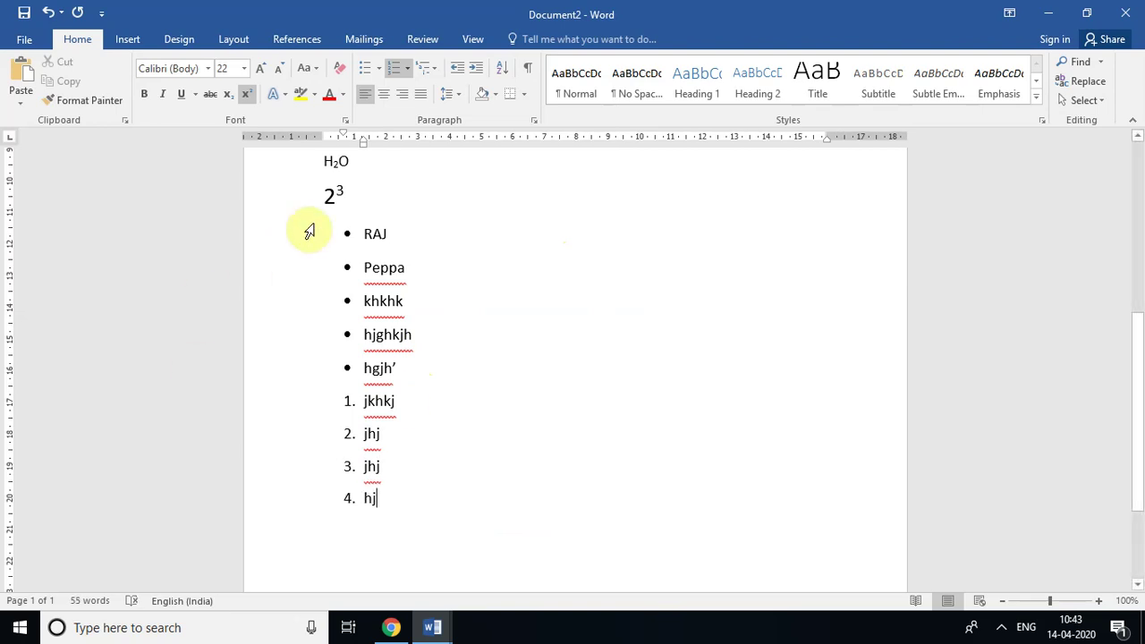
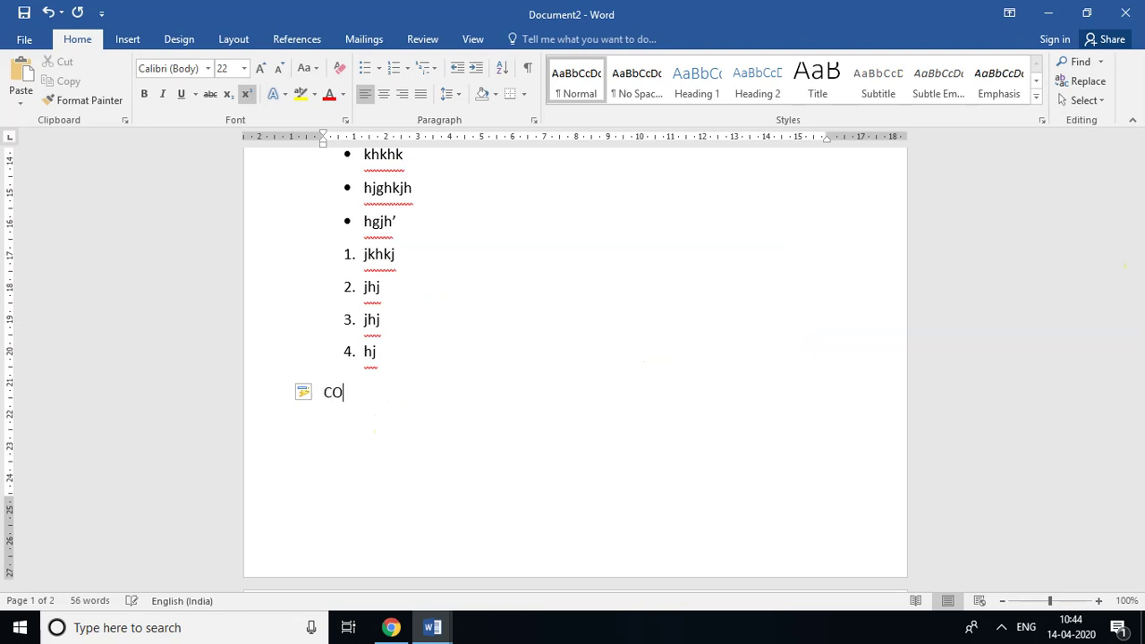
Try centre, left and right alignment on the COMPUTER line below the numbered list, finishing with it centred
click(397, 404)
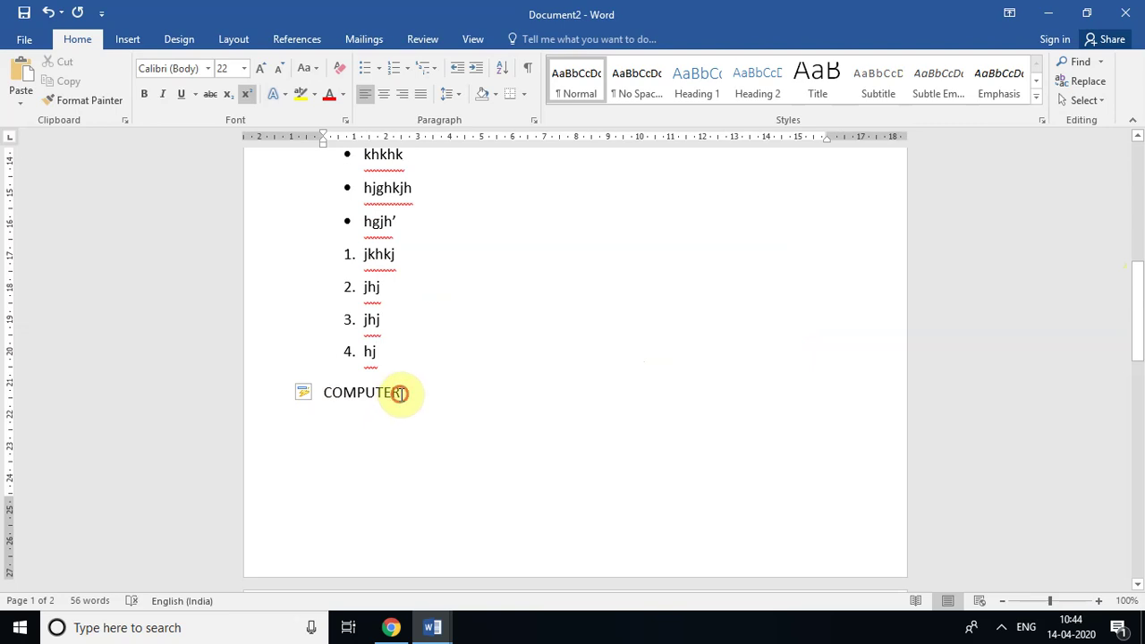
drag(399, 393, 324, 394)
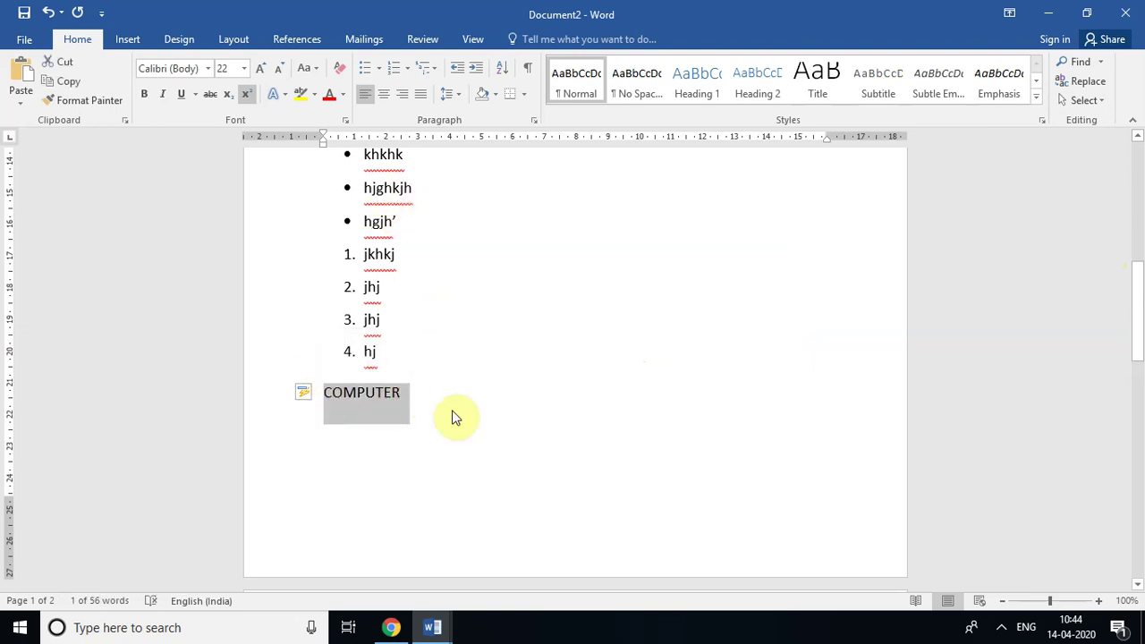
click(382, 96)
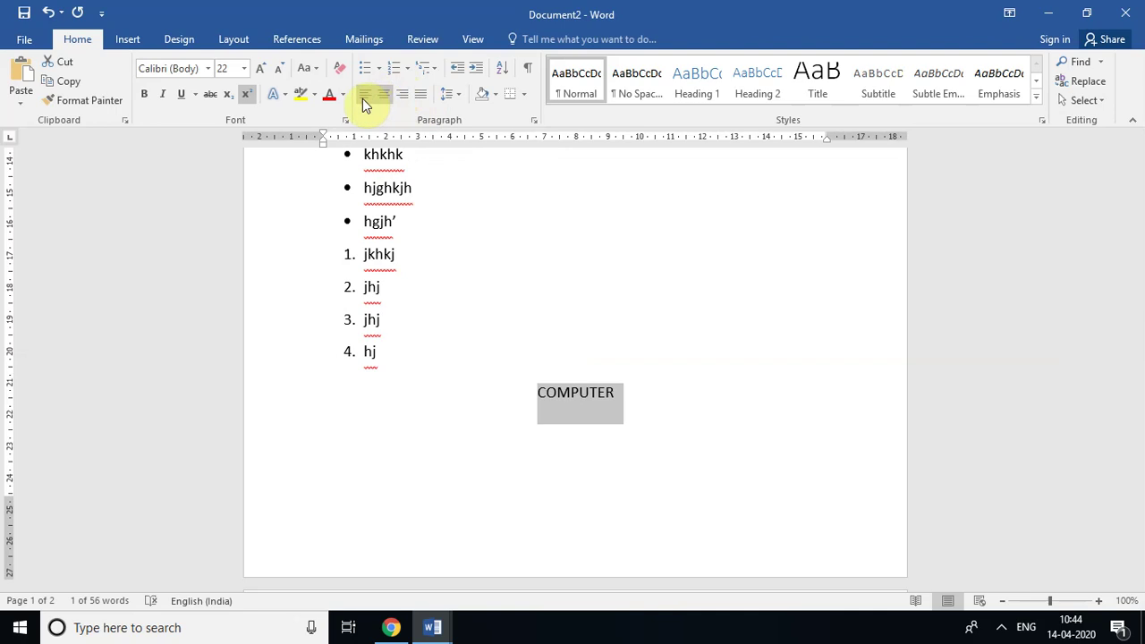
click(362, 99)
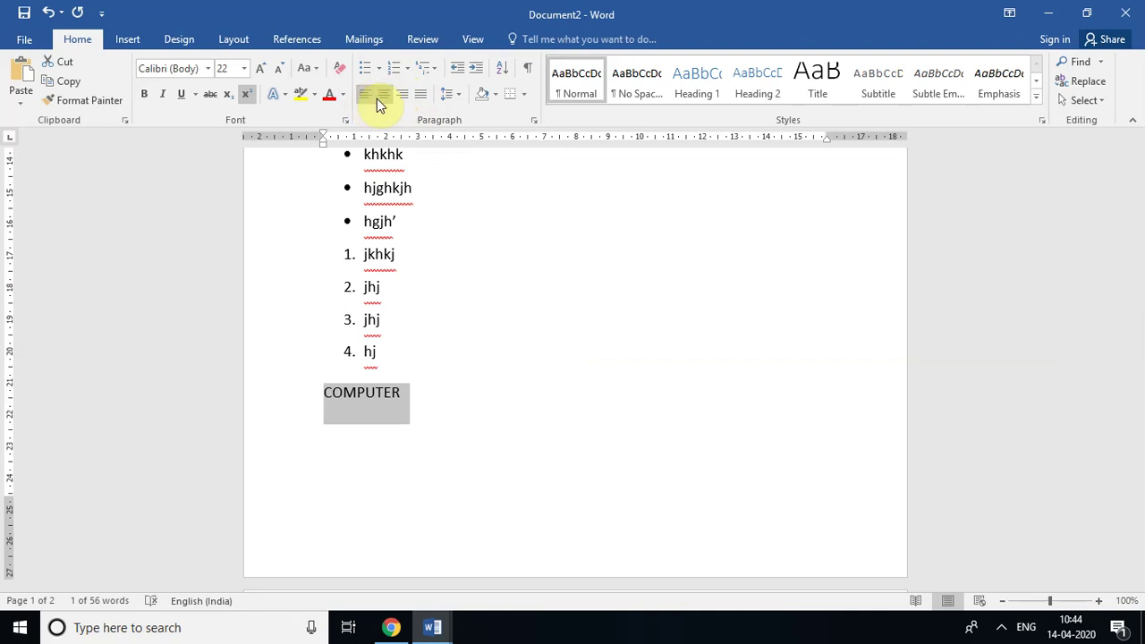
click(382, 97)
click(402, 95)
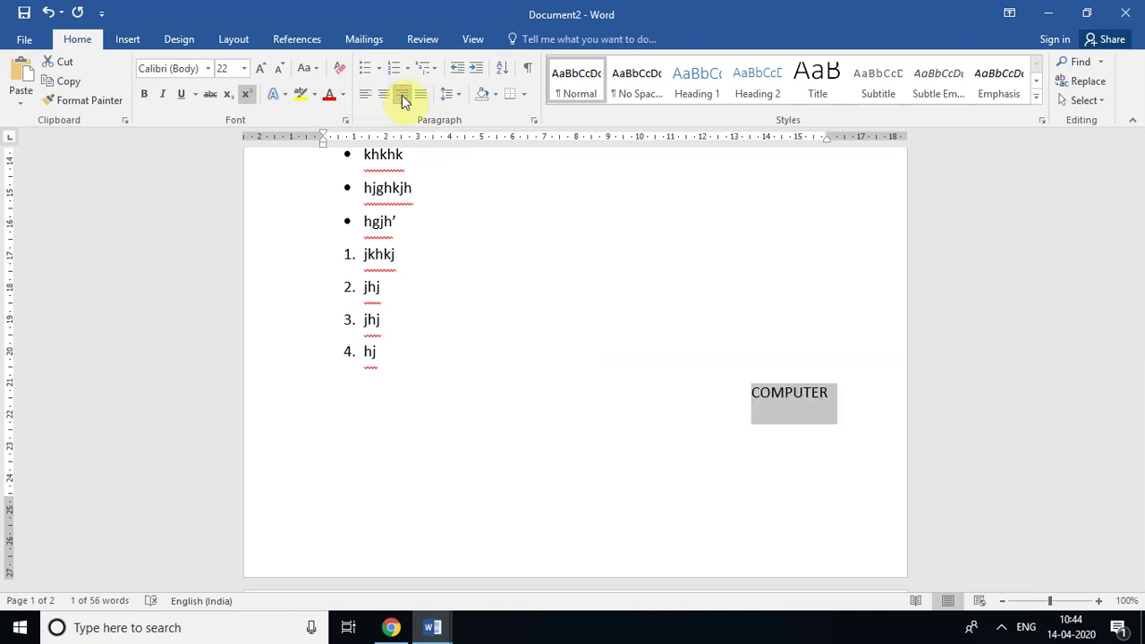
click(383, 95)
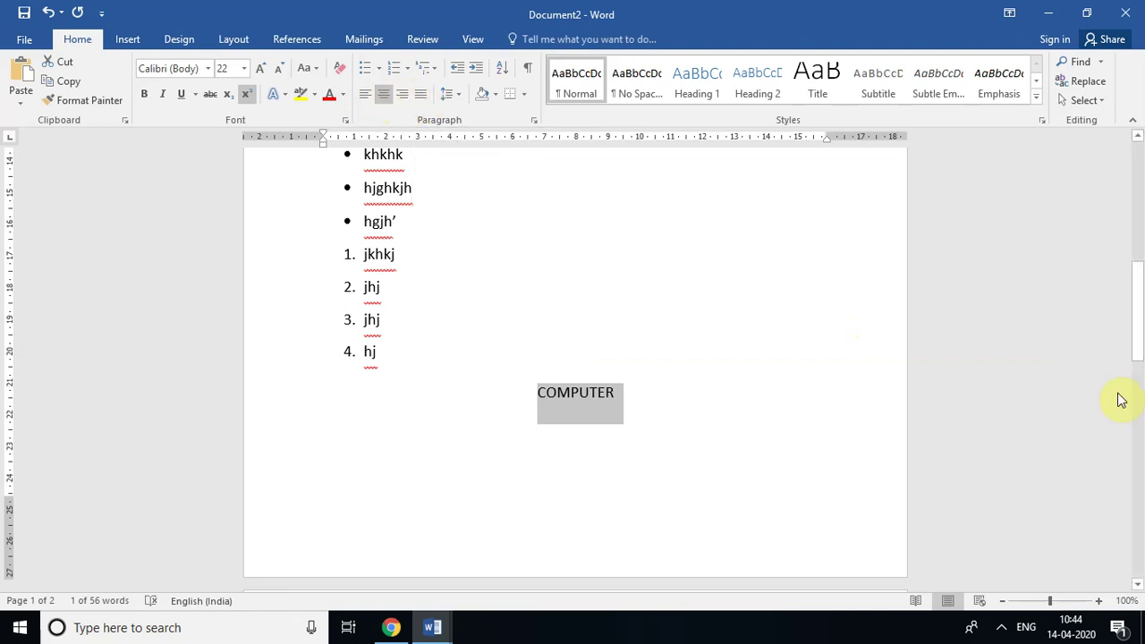
Try centre and right alignment on the whole opening paragraph about word processor styles, then return it to left alignment
drag(1137, 340, 1137, 217)
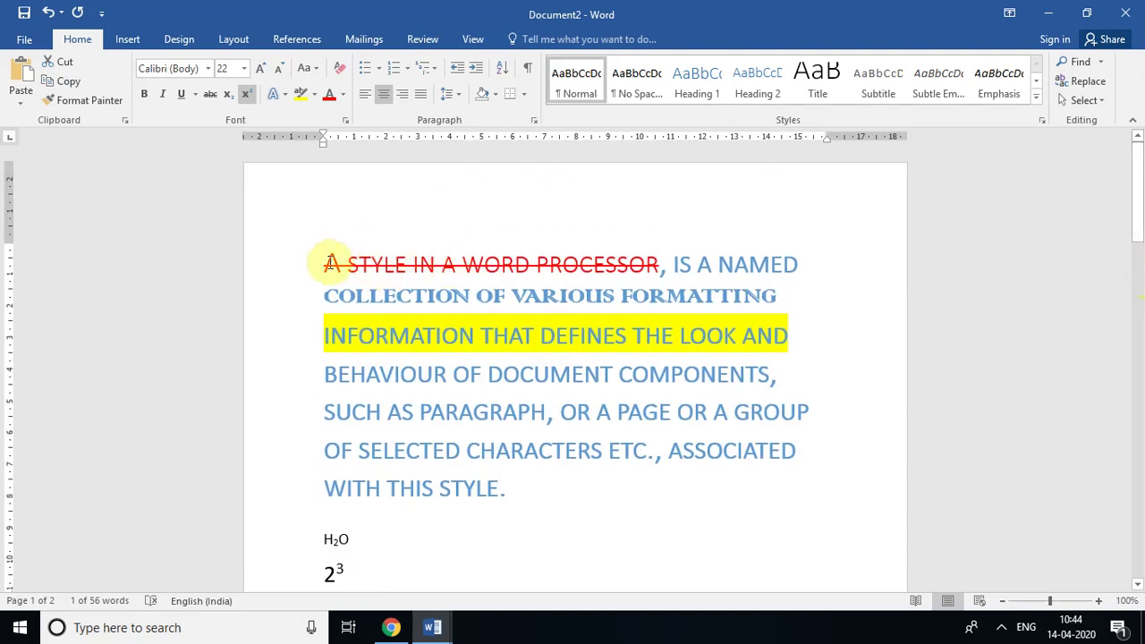
drag(324, 262, 580, 513)
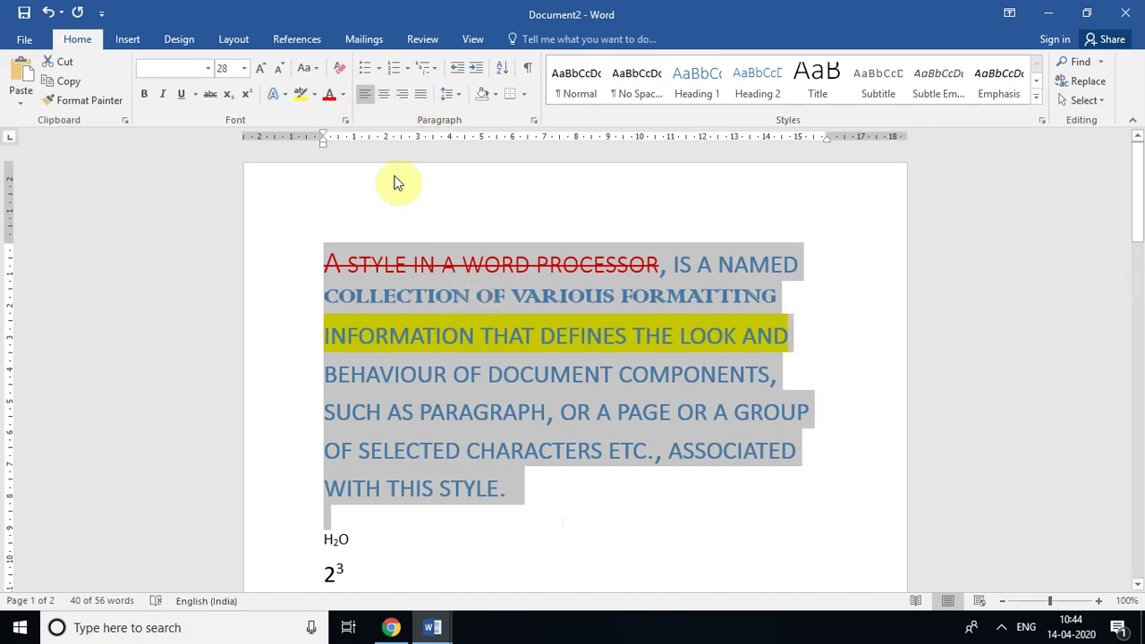
click(383, 95)
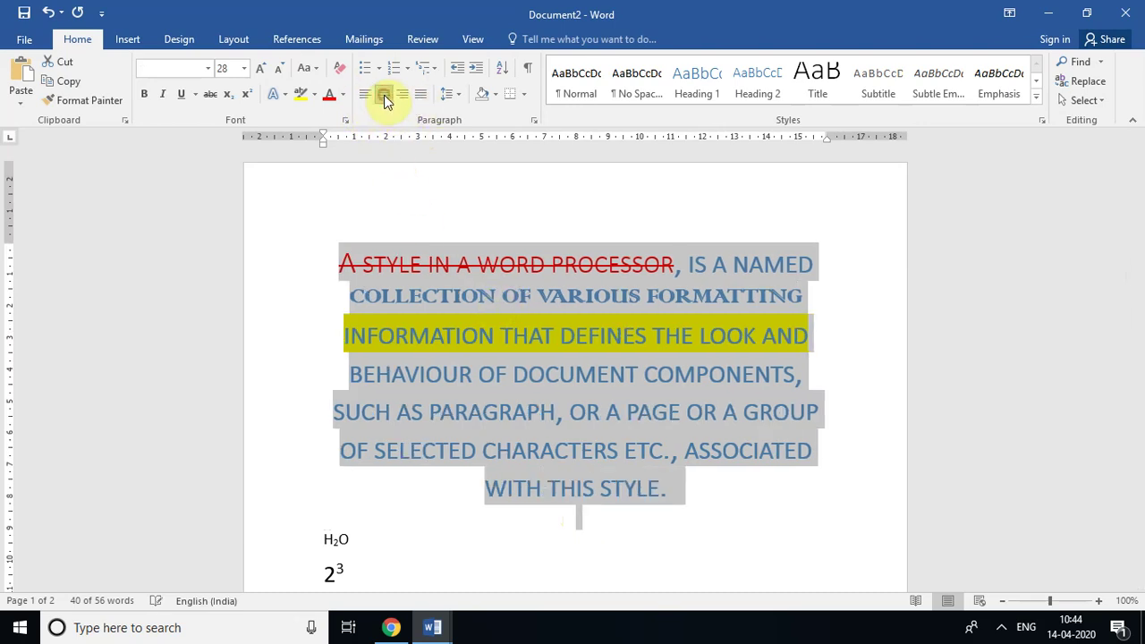
click(404, 94)
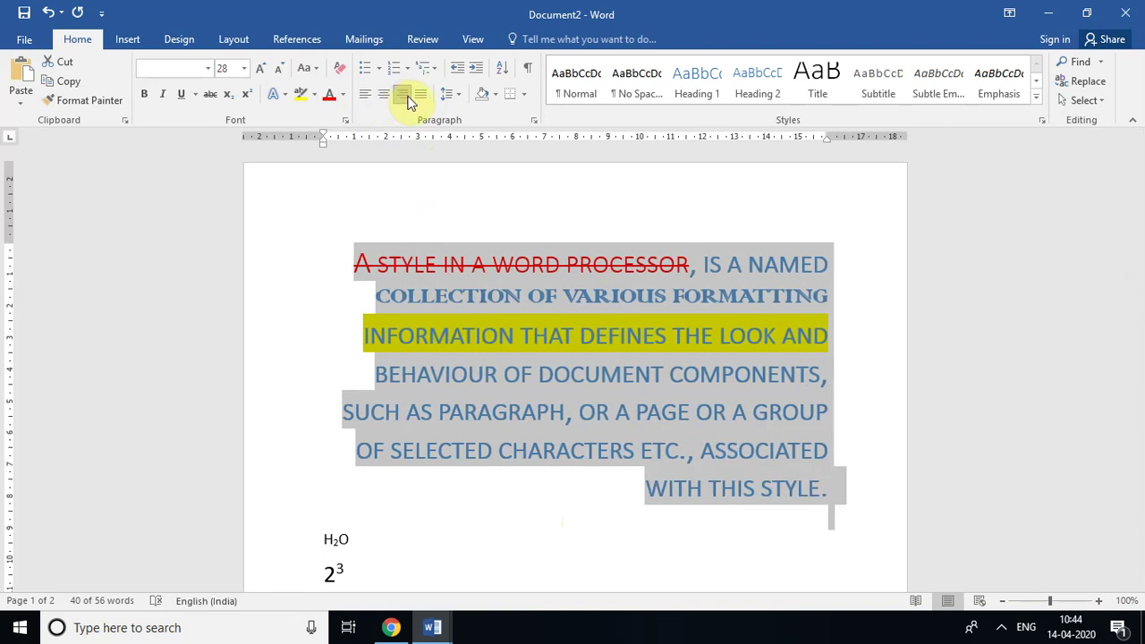
click(362, 98)
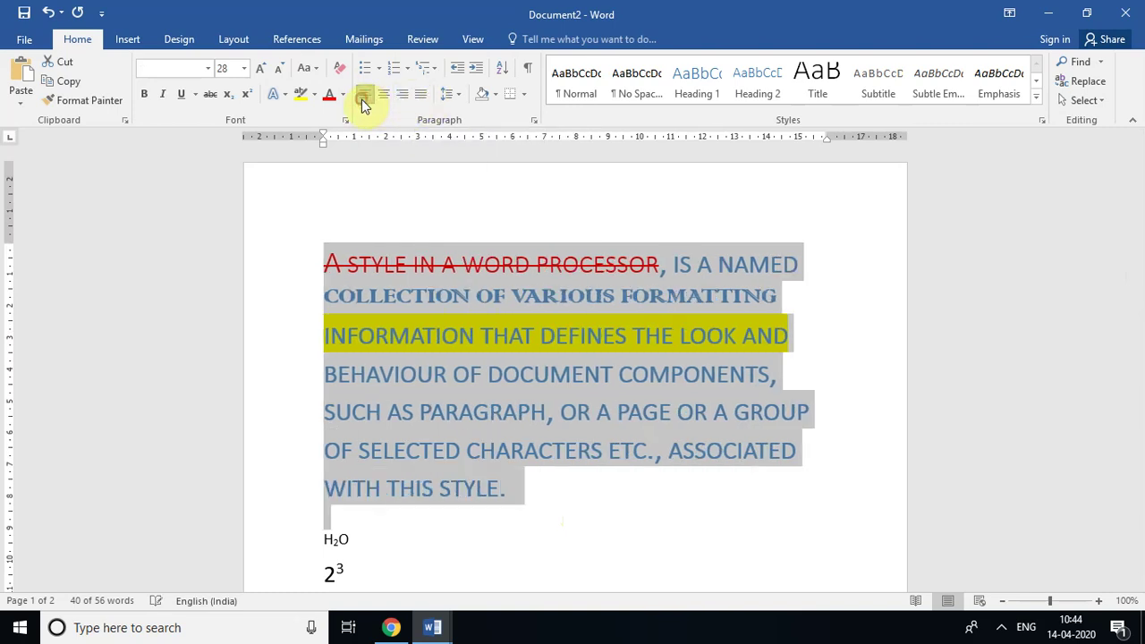
click(333, 280)
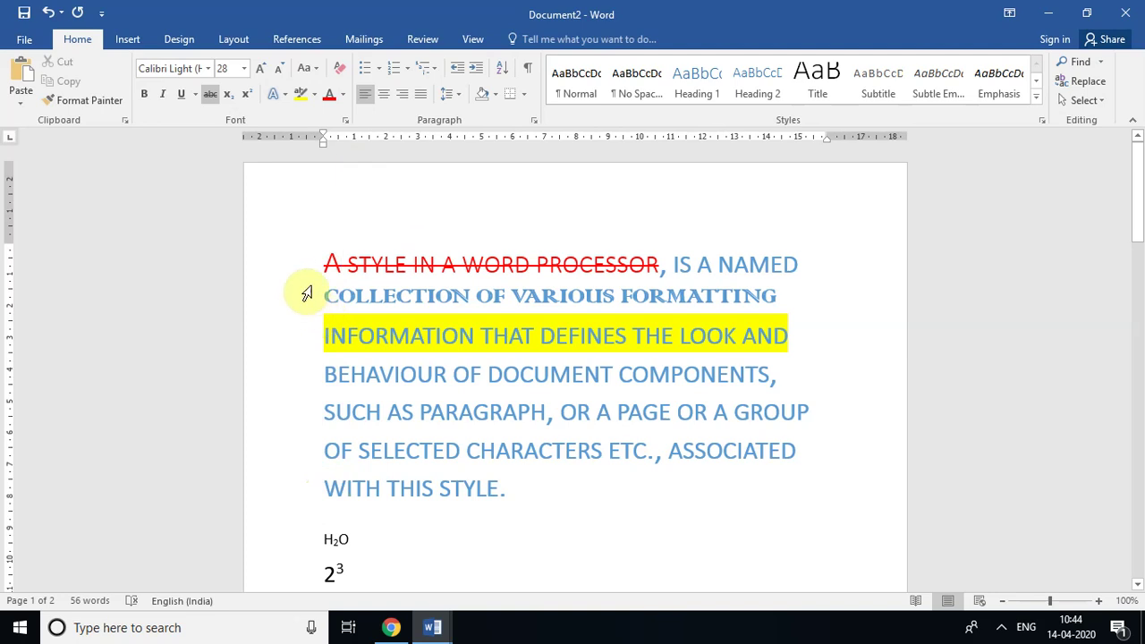
Right-align the whole opening paragraph and deselect it
drag(327, 261, 534, 510)
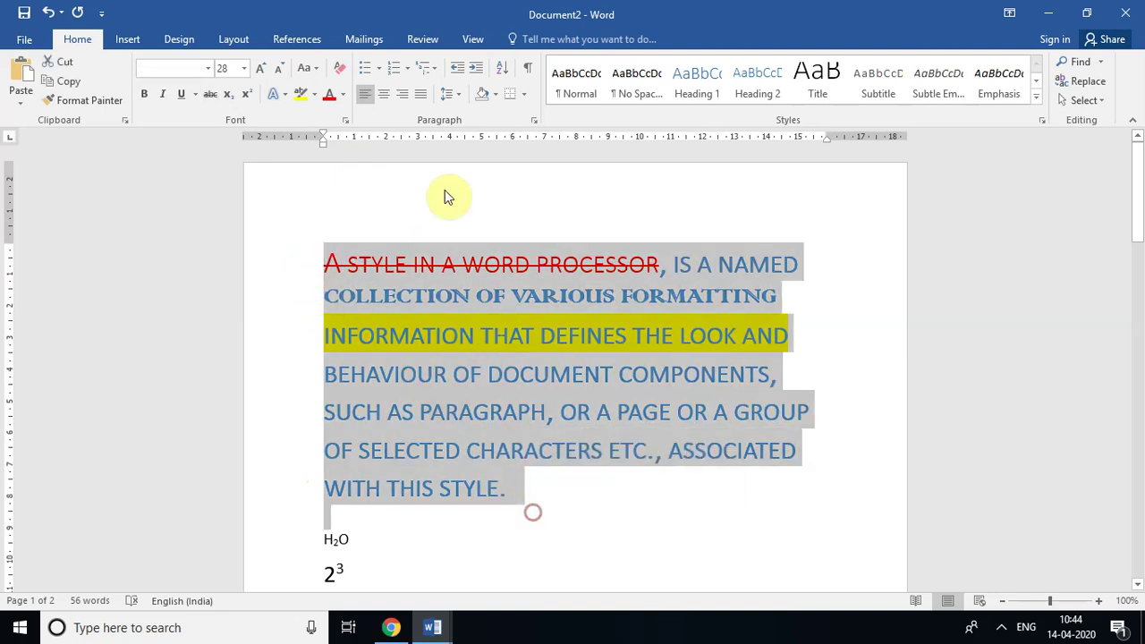
click(404, 96)
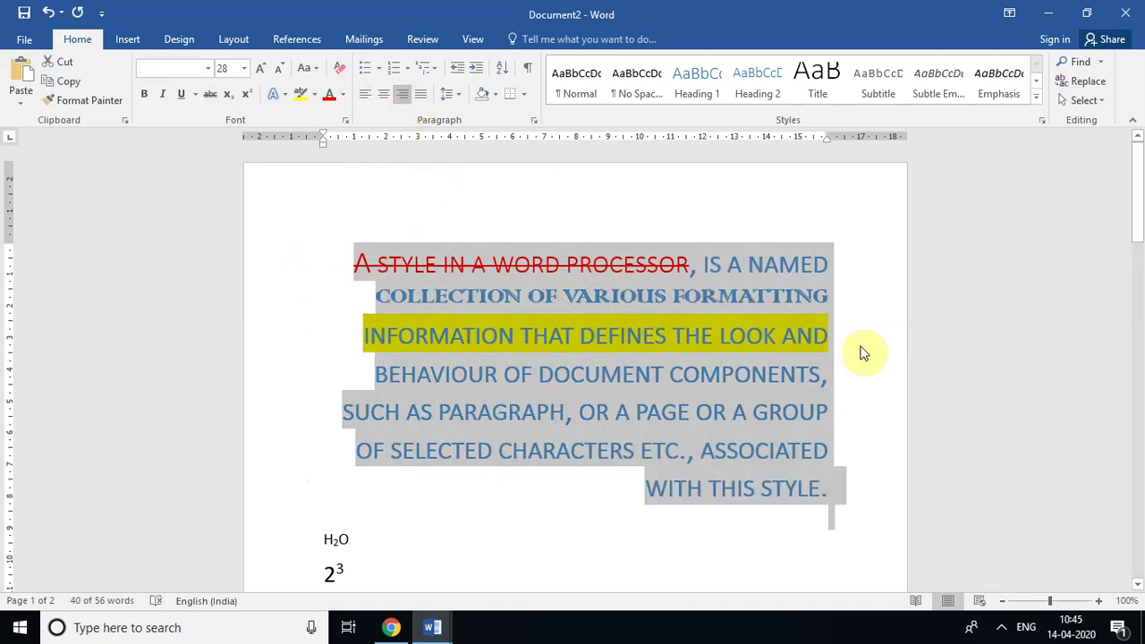
click(864, 347)
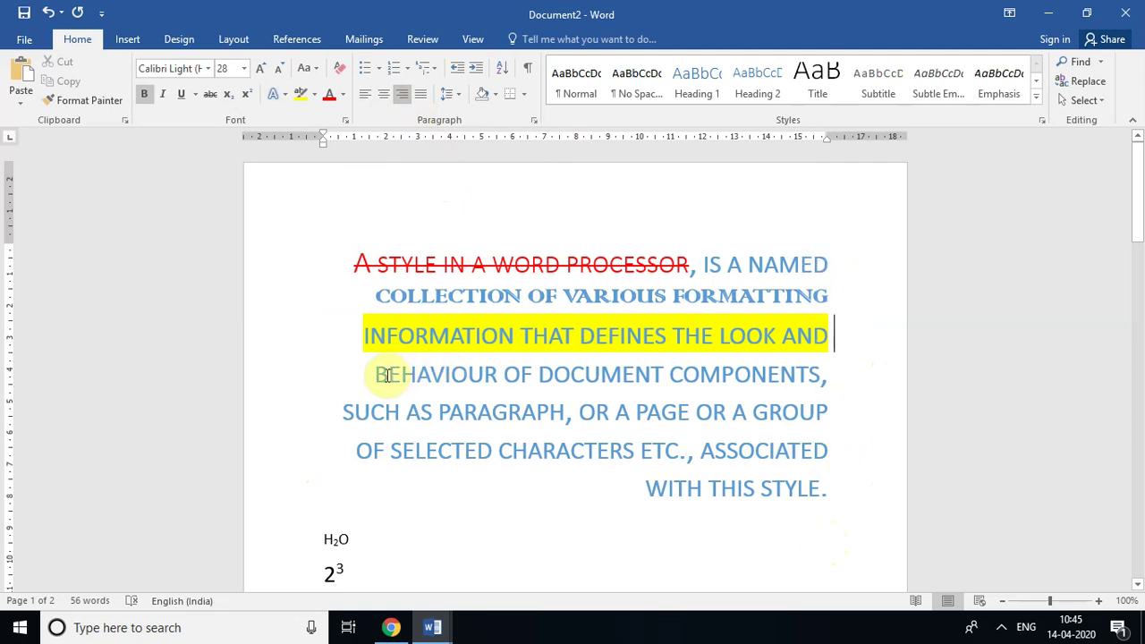
Justify the whole opening paragraph so its lines meet both margins, and deselect it
drag(356, 263, 925, 511)
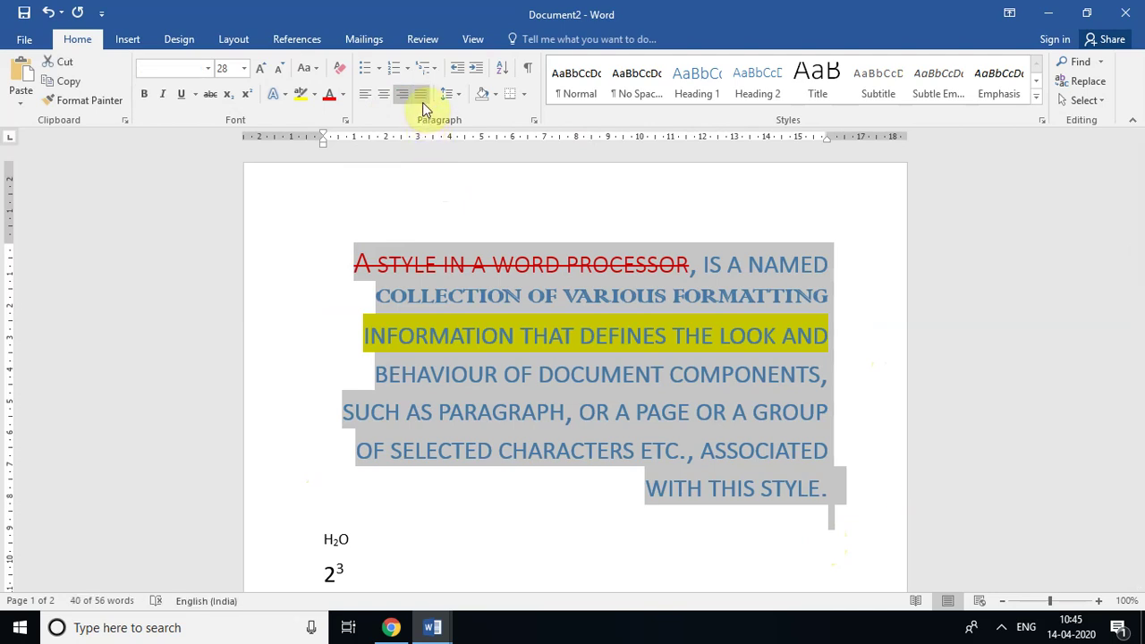
click(423, 100)
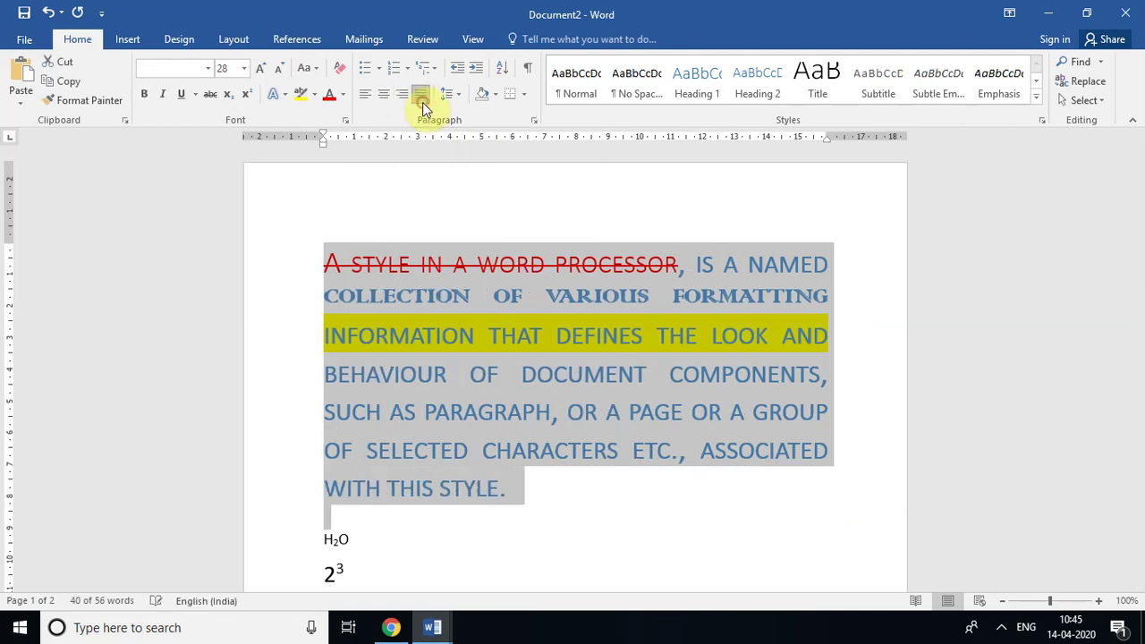
click(319, 346)
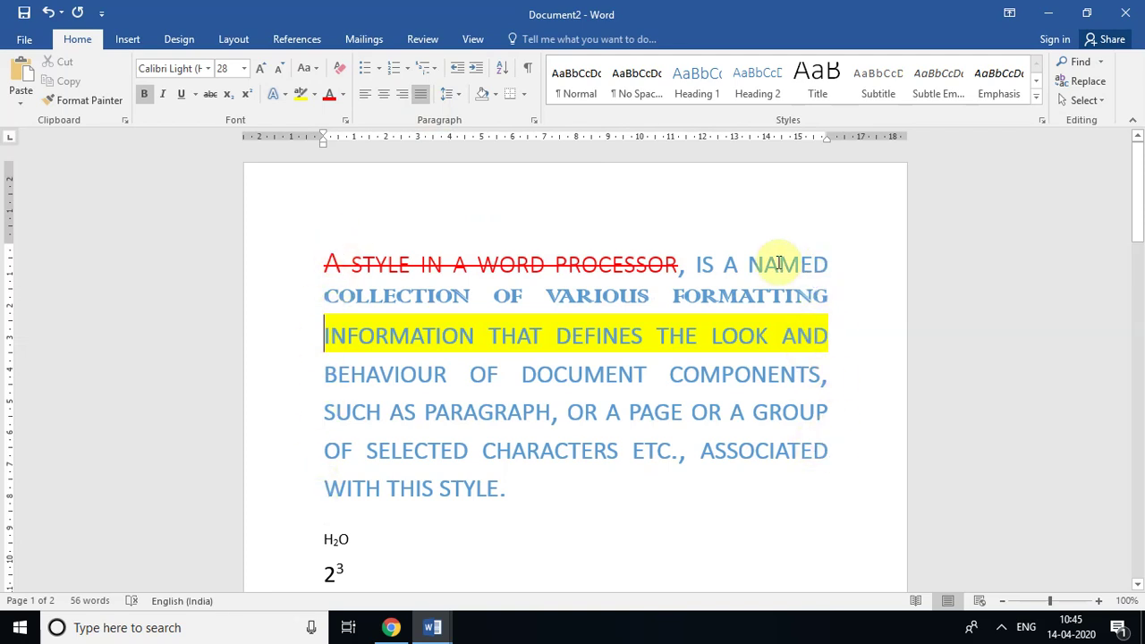
Select the full text of the justified opening paragraph
drag(322, 257, 549, 498)
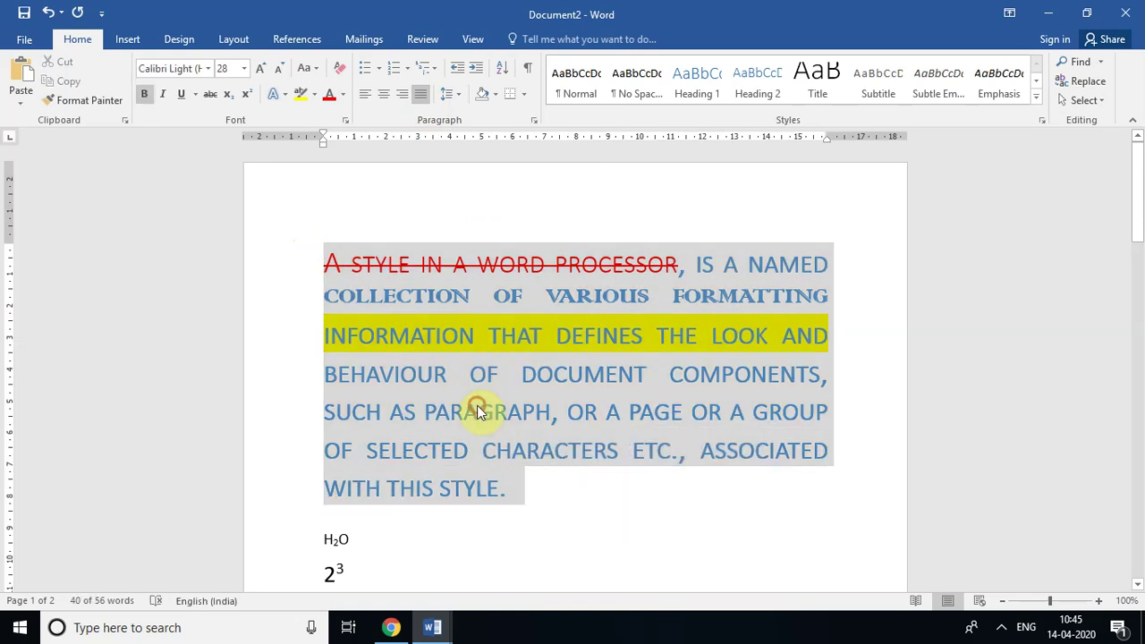